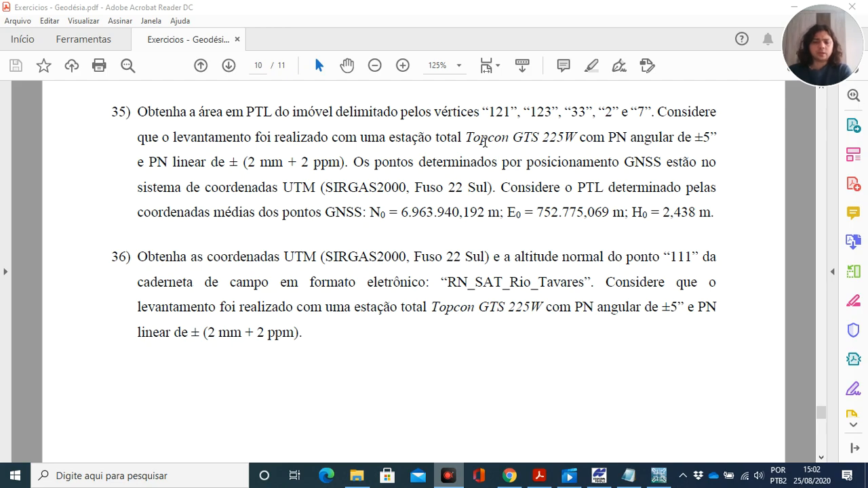
# - Switch to Topcon Tools and review the GNSS points' coordinates in the LEVANTAMENTO_MAX_RTK job
pyautogui.click(589, 479)
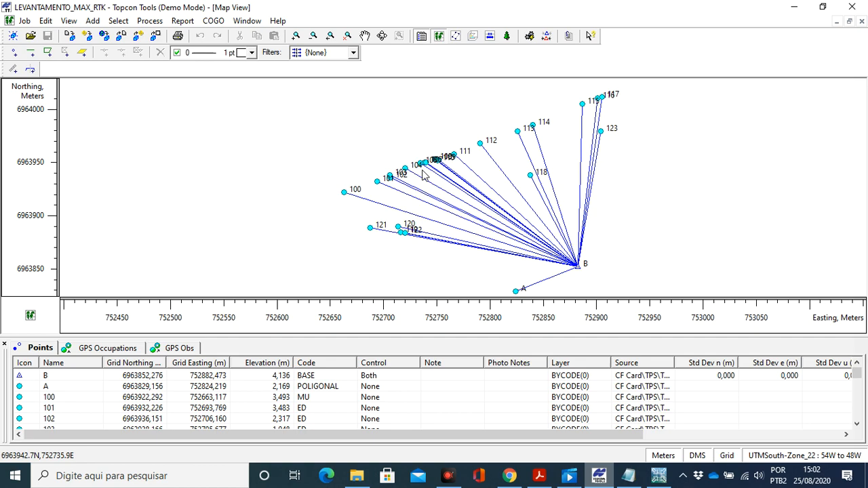
pyautogui.scroll(-1, 312, 412)
pyautogui.scroll(-6, 312, 412)
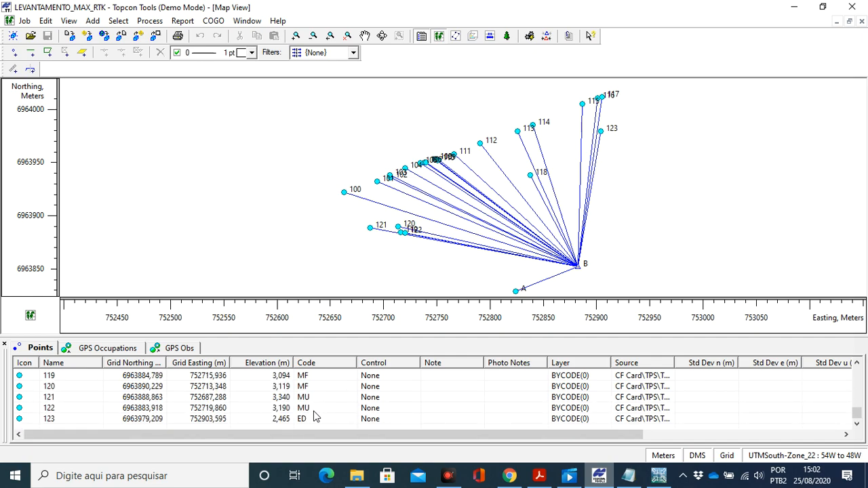
pyautogui.scroll(7, 314, 404)
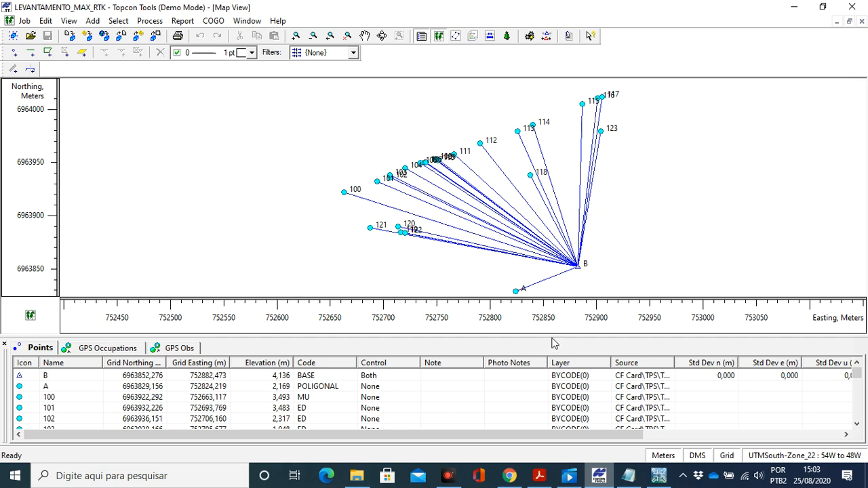
# - Open the Pontos_GNSS text file from the Exercicio 35 folder, review its point coordinates and close it
pyautogui.click(357, 475)
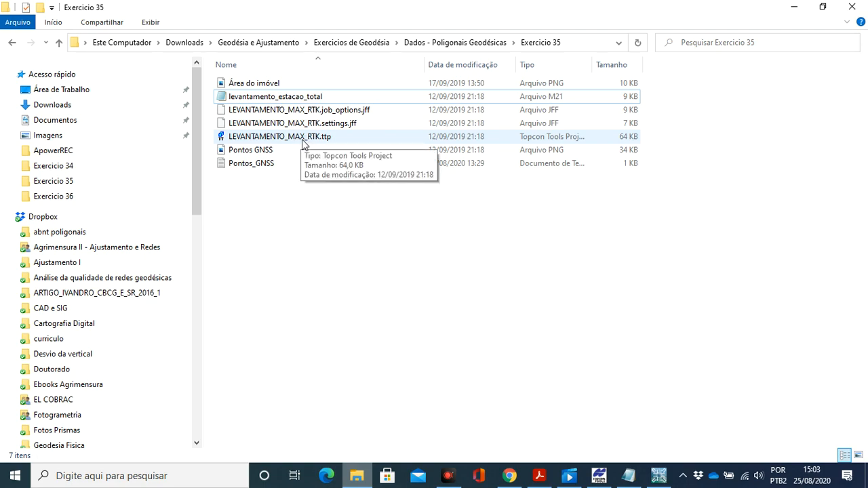
pyautogui.doubleClick(271, 165)
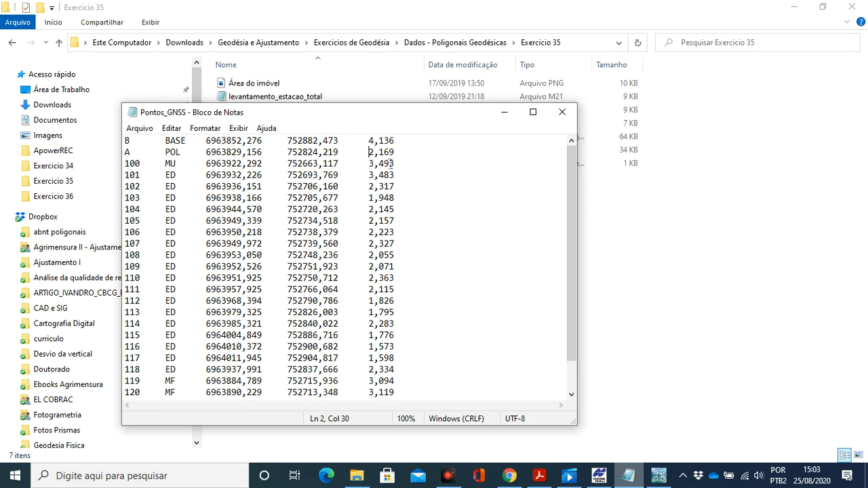
pyautogui.click(562, 115)
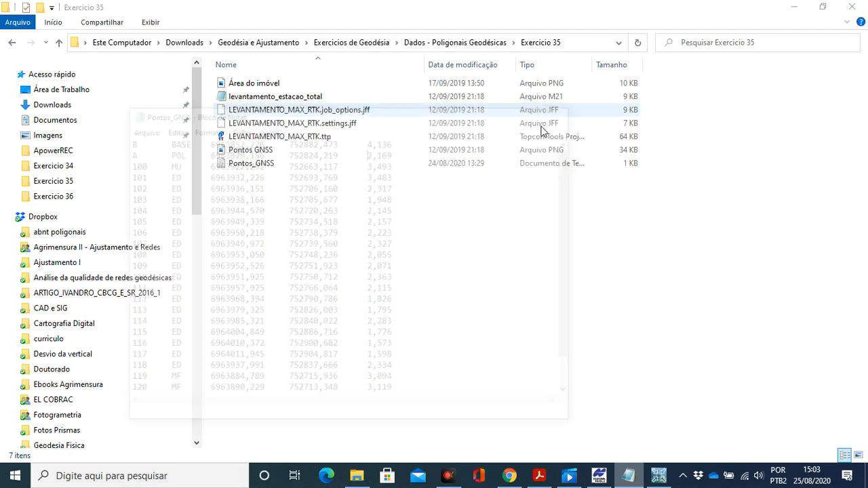
# - Open the levantamento_estacao_total file, examine its station and point observations through to the end, and close it
pyautogui.click(306, 99)
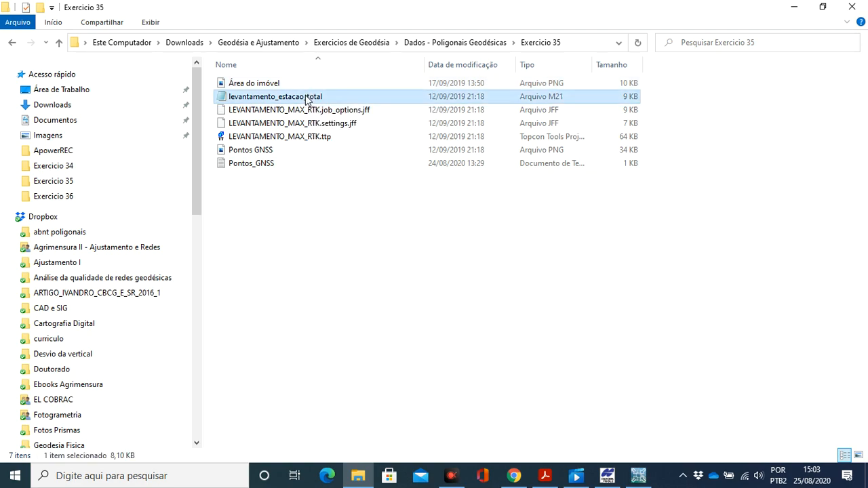
pyautogui.doubleClick(306, 99)
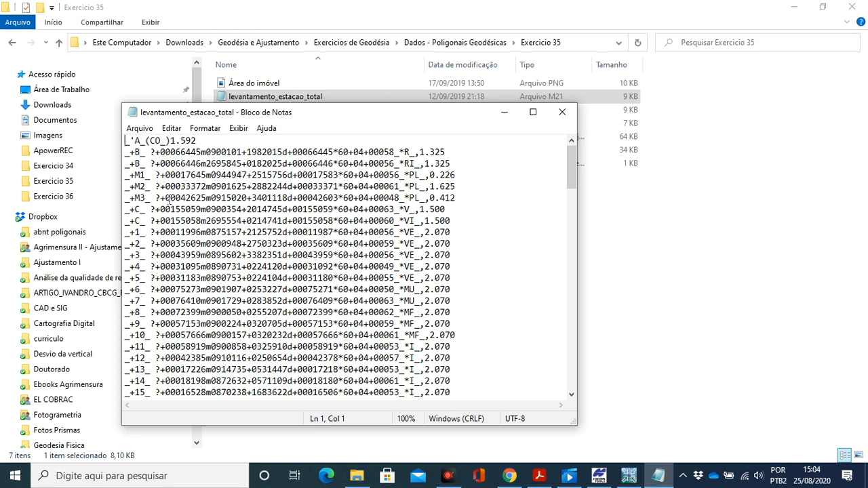
pyautogui.scroll(-1, 223, 234)
pyautogui.scroll(-8, 222, 234)
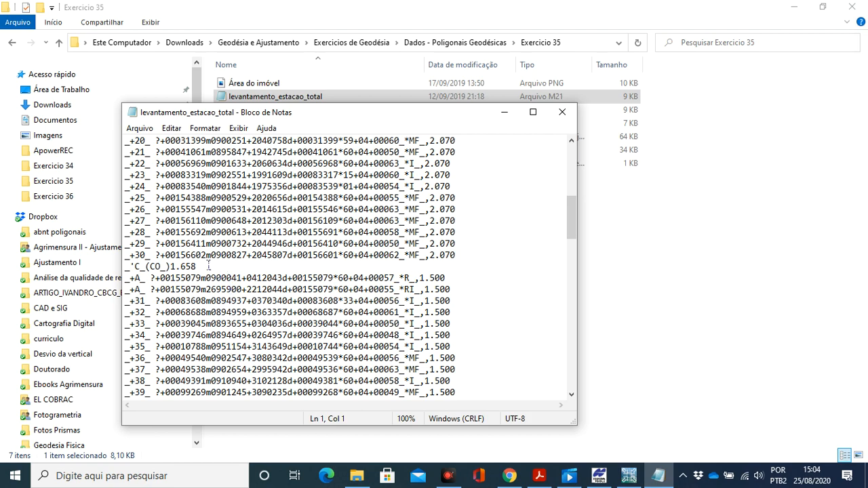
pyautogui.scroll(-4, 207, 266)
pyautogui.scroll(-7, 206, 266)
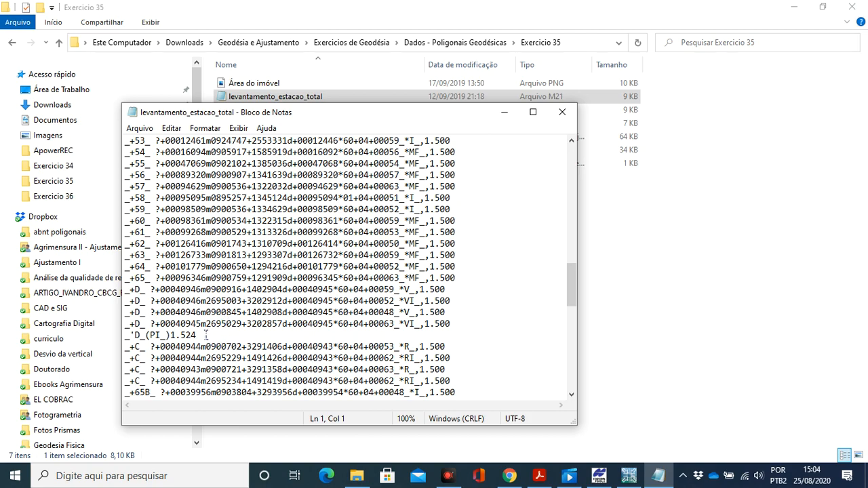
pyautogui.scroll(-9, 206, 335)
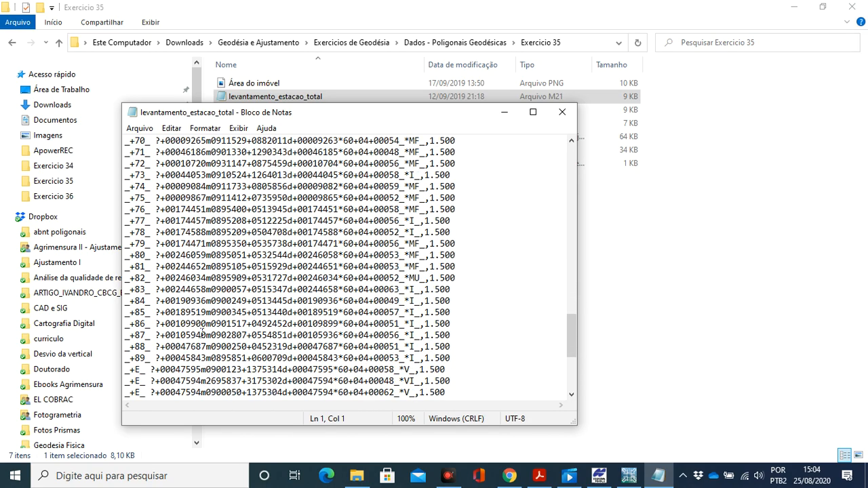
pyautogui.scroll(-3, 202, 332)
pyautogui.scroll(-3, 180, 347)
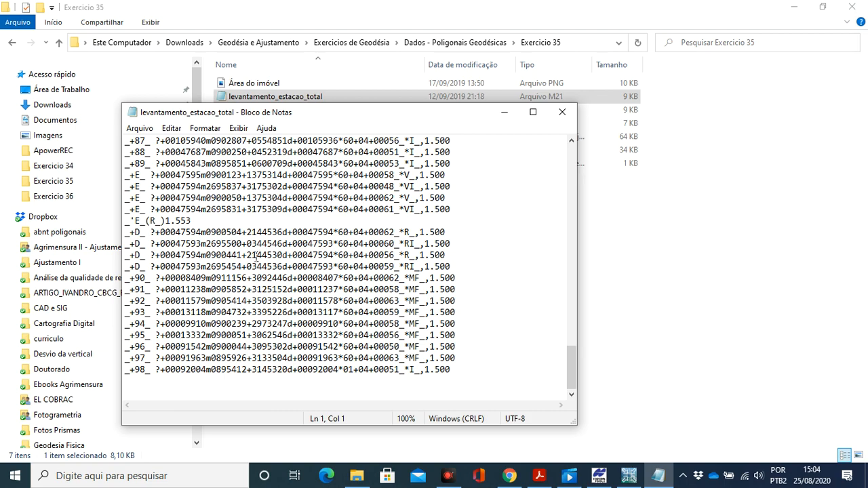
pyautogui.click(563, 112)
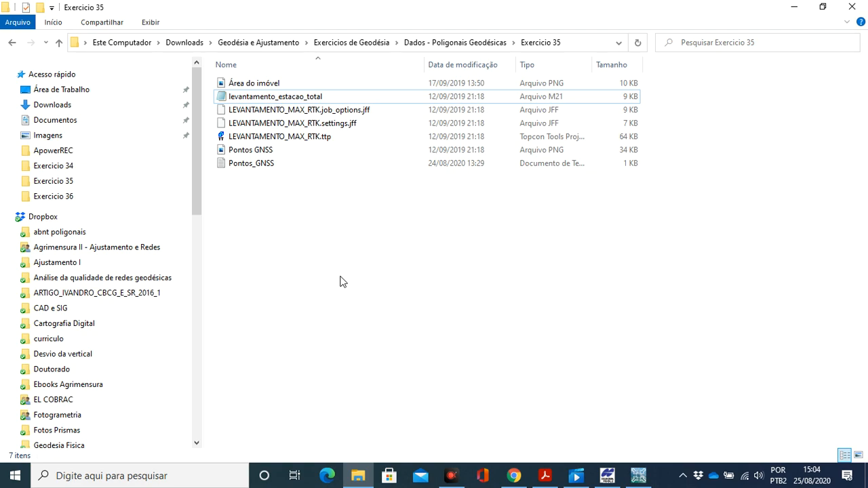
# - Switch to the exercise PDF in Acrobat Reader and reread the statement of exercise 35
pyautogui.click(545, 476)
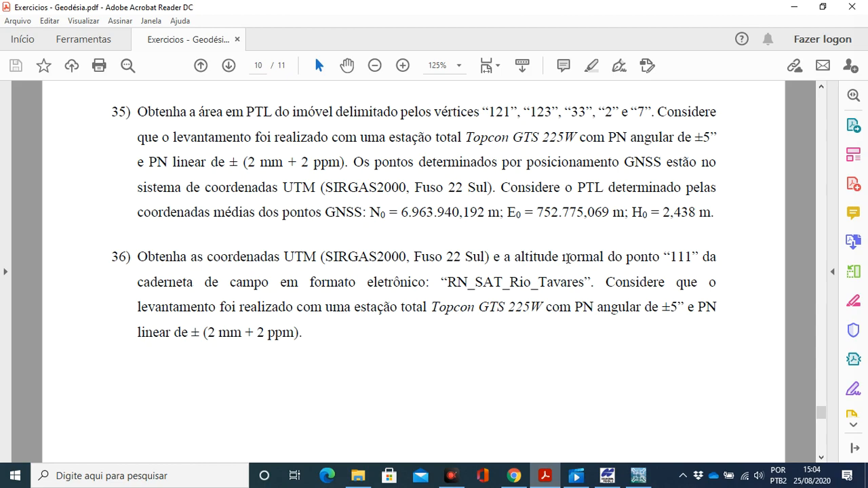
pyautogui.click(451, 475)
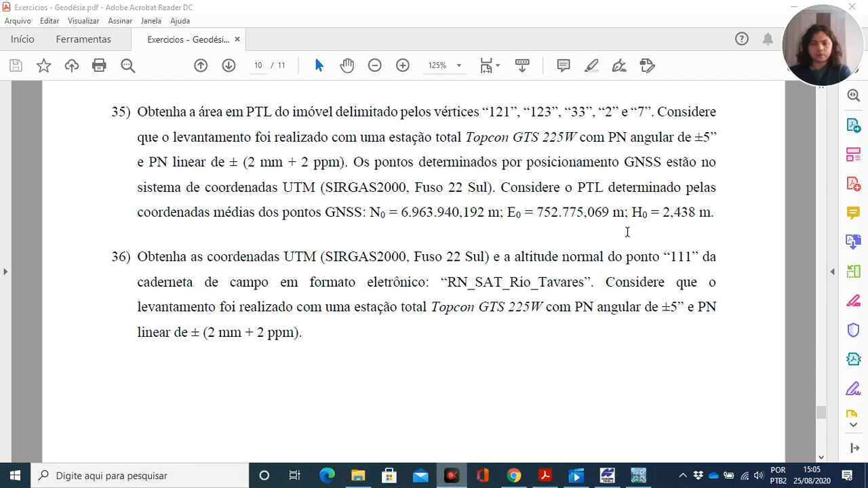
# - Switch to GeoOffice, start a new project and set its location to the Área de Trabalho folder
pyautogui.click(636, 477)
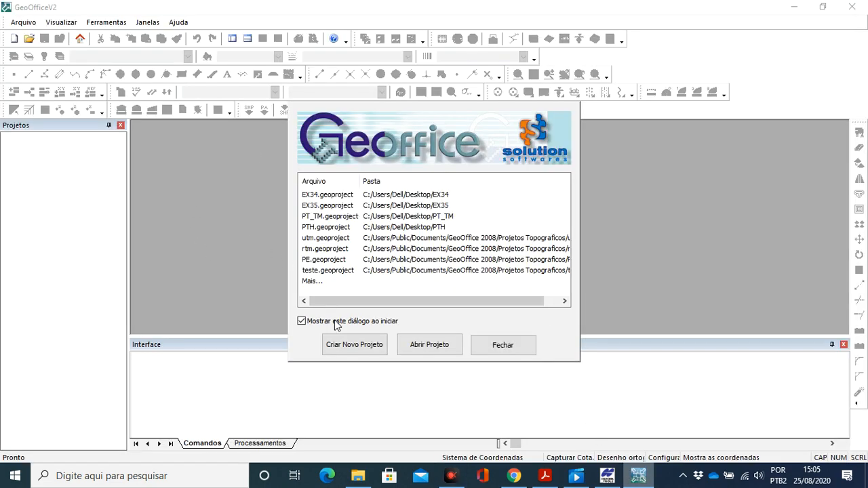
pyautogui.click(352, 347)
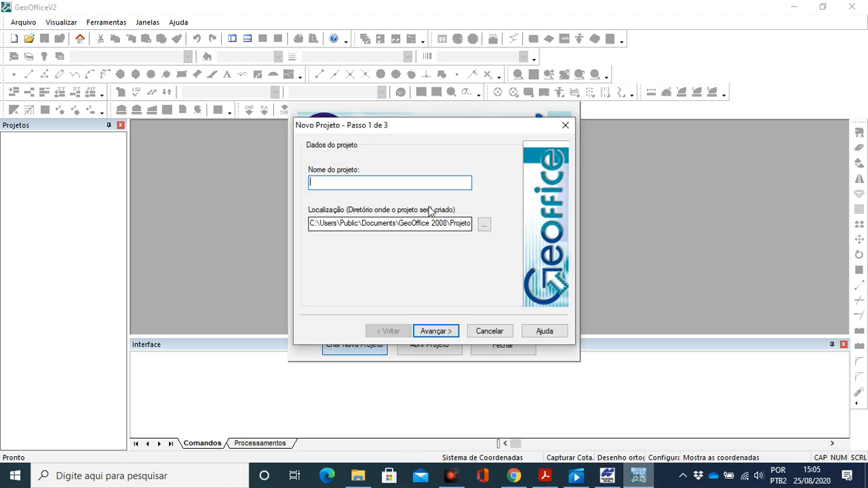
pyautogui.click(484, 224)
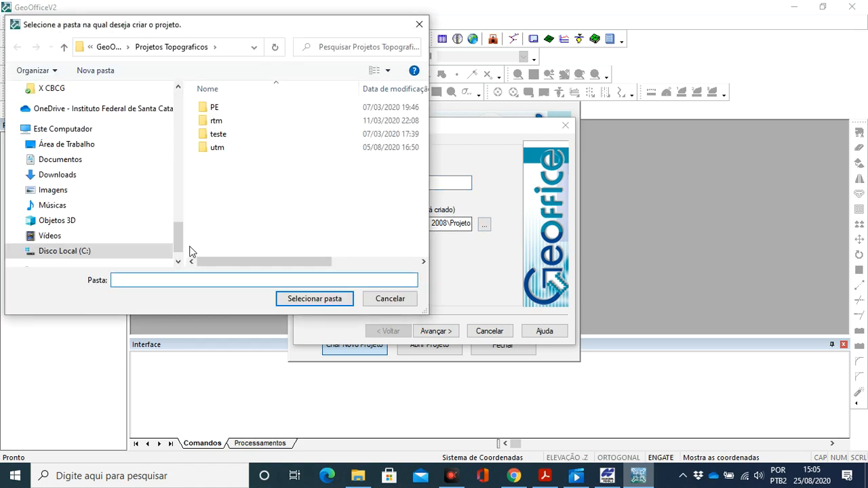
pyautogui.moveTo(179, 242); pyautogui.dragTo(199, 111)
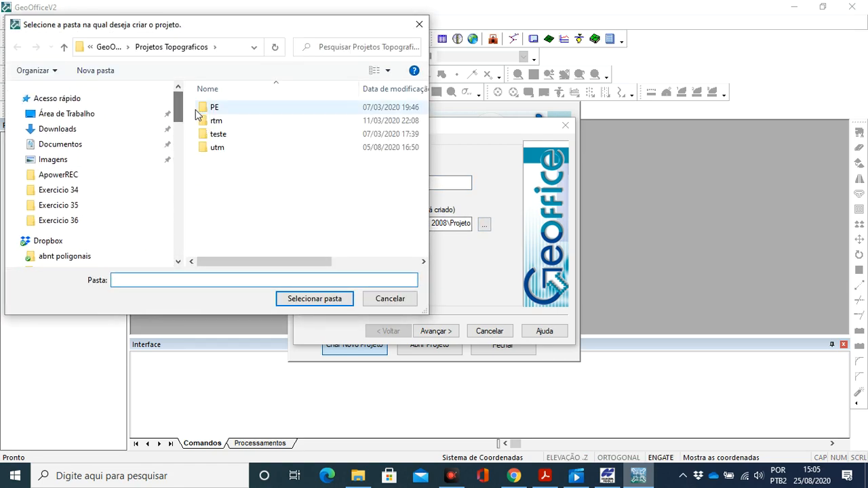
pyautogui.click(92, 116)
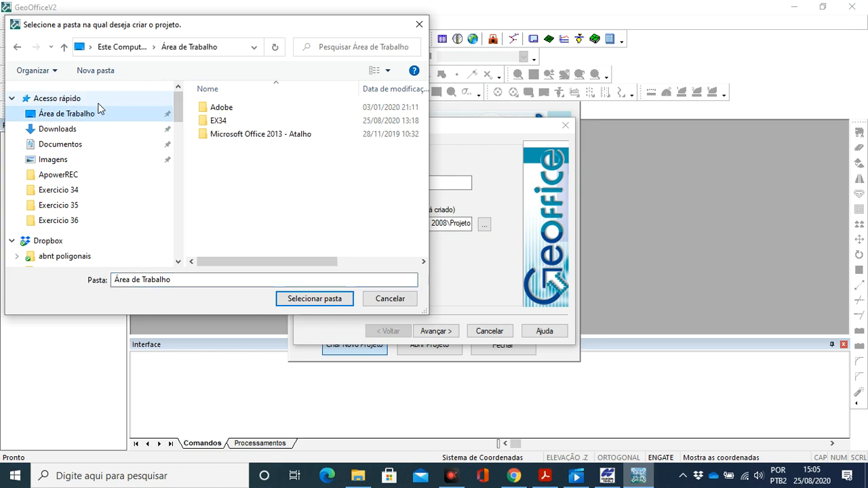
pyautogui.click(315, 299)
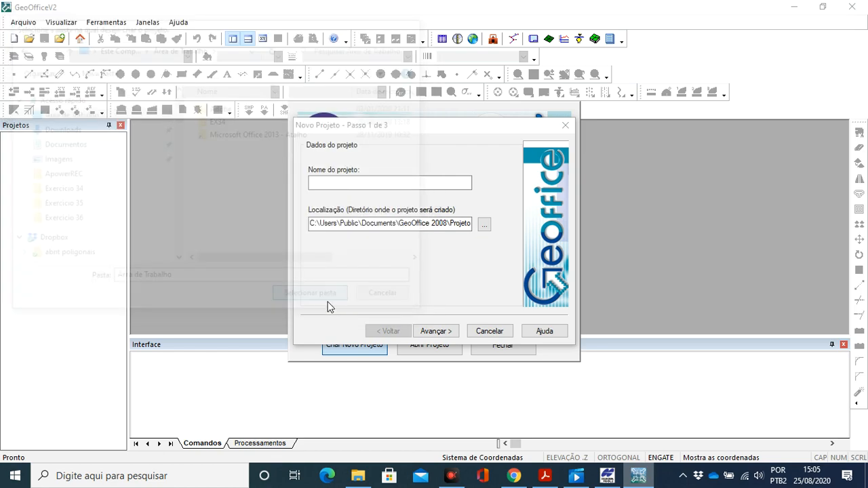
# - Name the project EX35 and finish creating it with the owner and technical data left blank
pyautogui.click(341, 183)
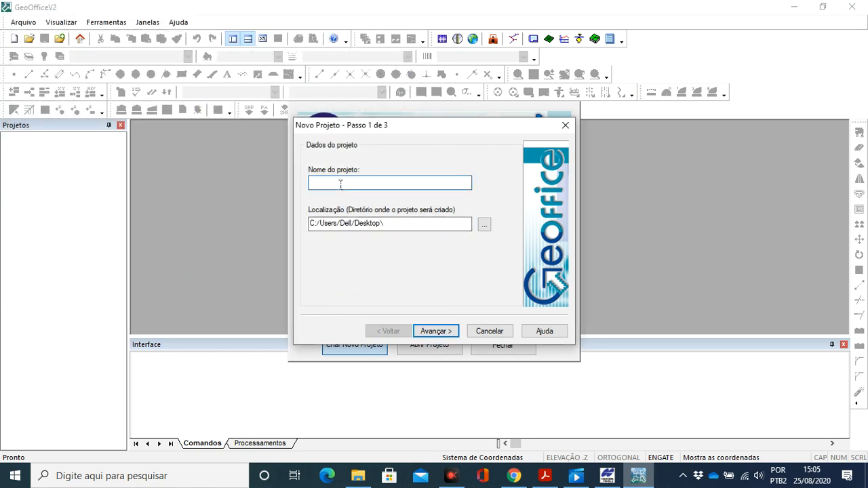
pyautogui.write('EX35')
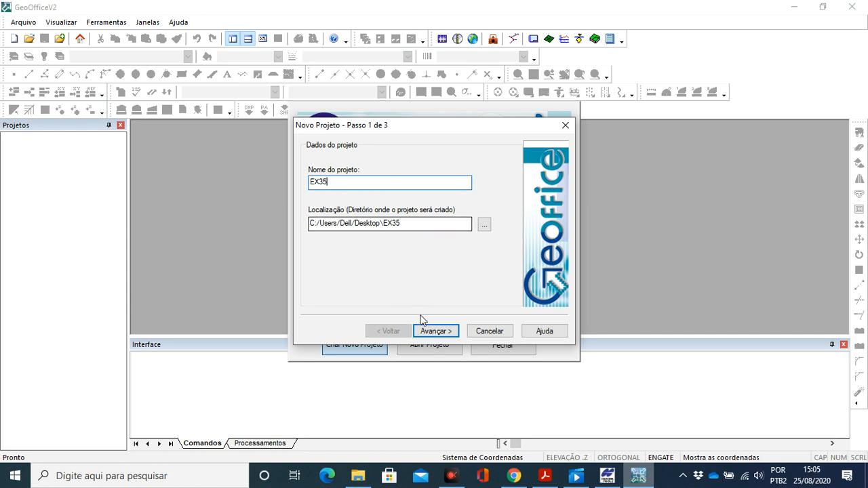
pyautogui.click(436, 333)
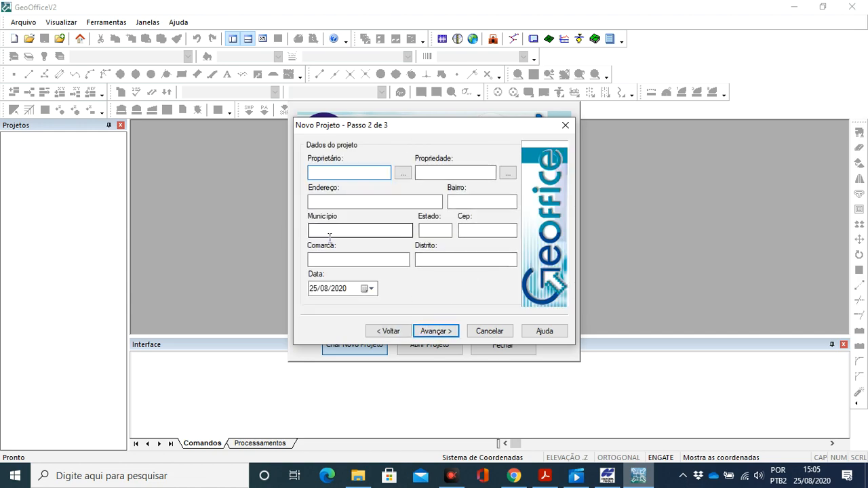
pyautogui.click(435, 331)
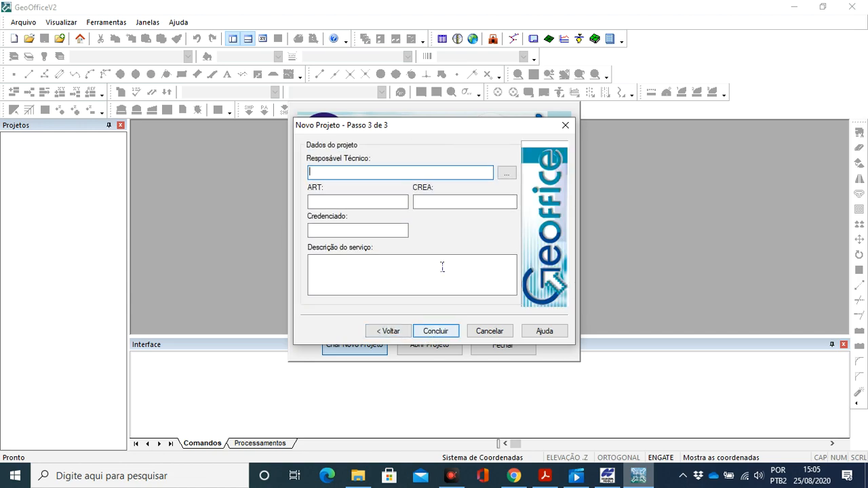
pyautogui.click(434, 329)
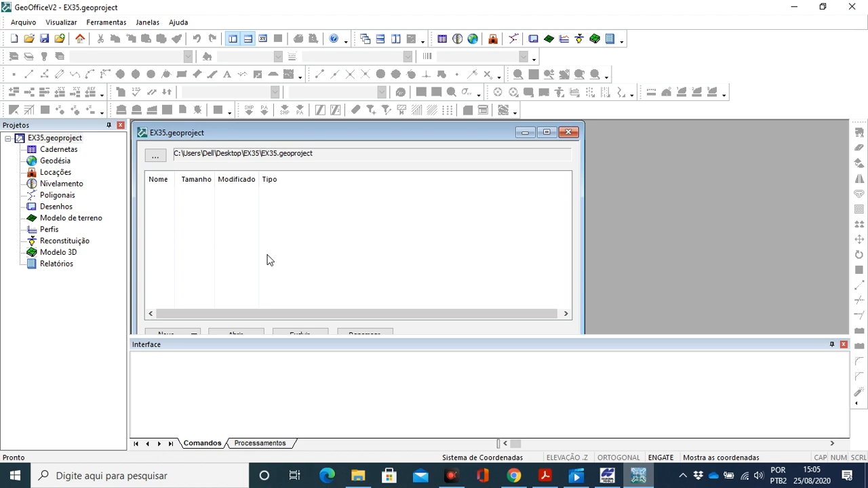
# - In the general geodesy settings, choose Georefenciamento (Poligonal Topográfica) and set the geodetic system to SIRGAS 2000
pyautogui.click(22, 24)
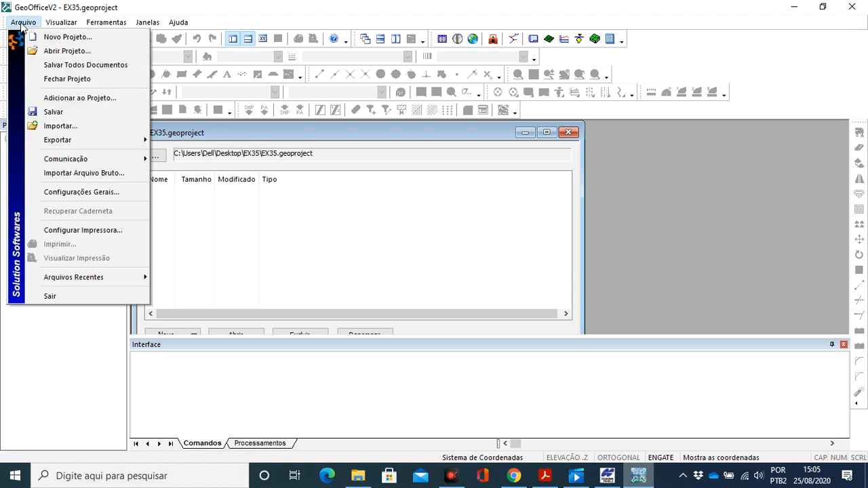
pyautogui.click(68, 194)
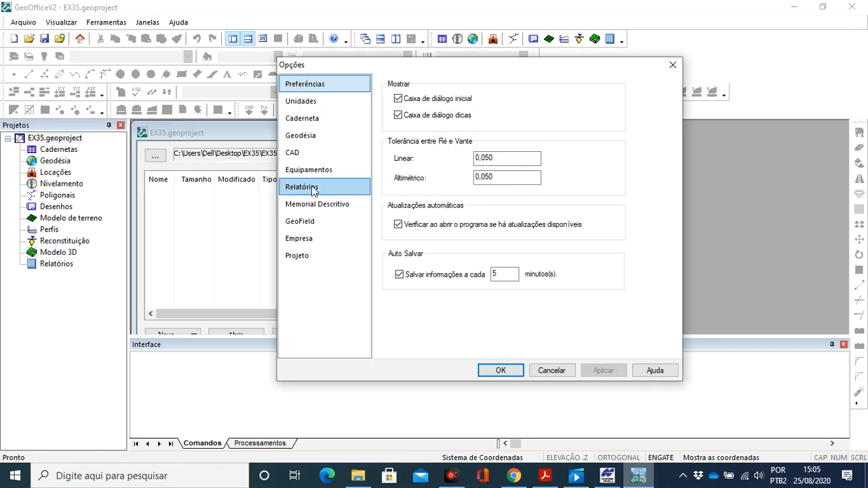
pyautogui.click(309, 142)
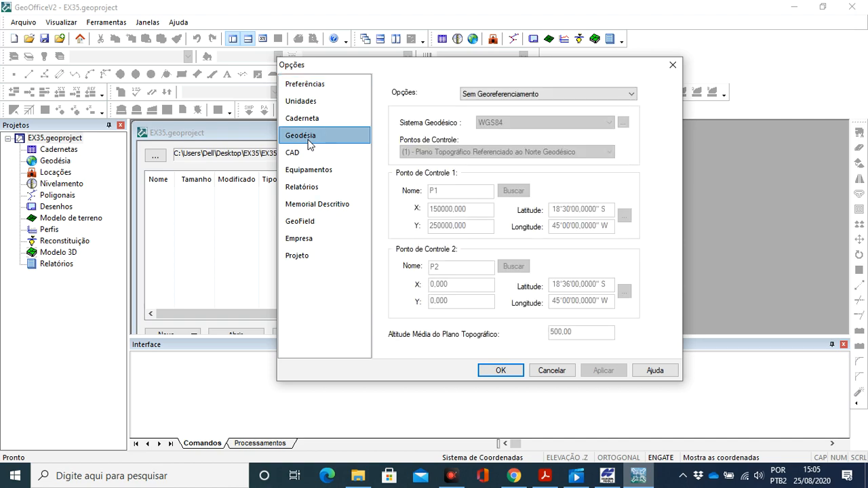
pyautogui.click(479, 96)
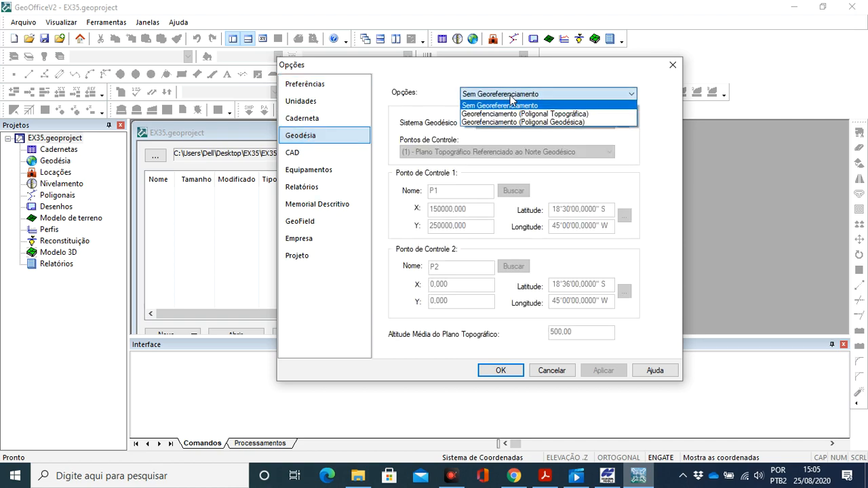
pyautogui.click(517, 112)
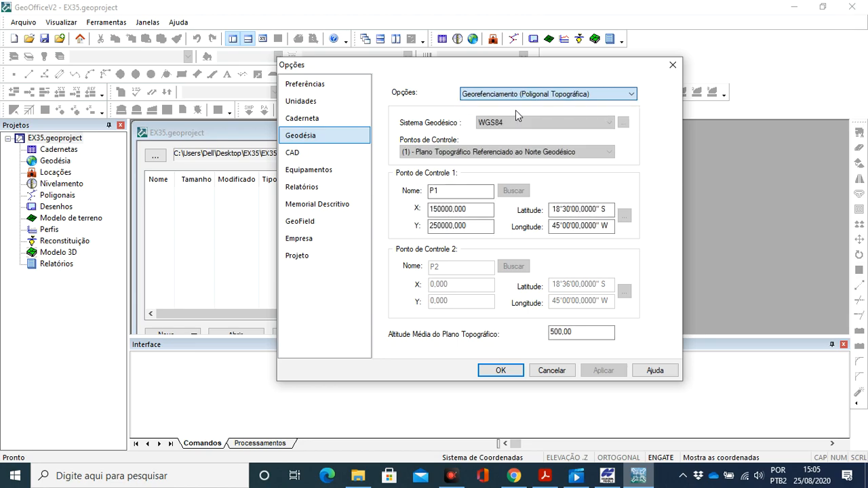
pyautogui.click(480, 123)
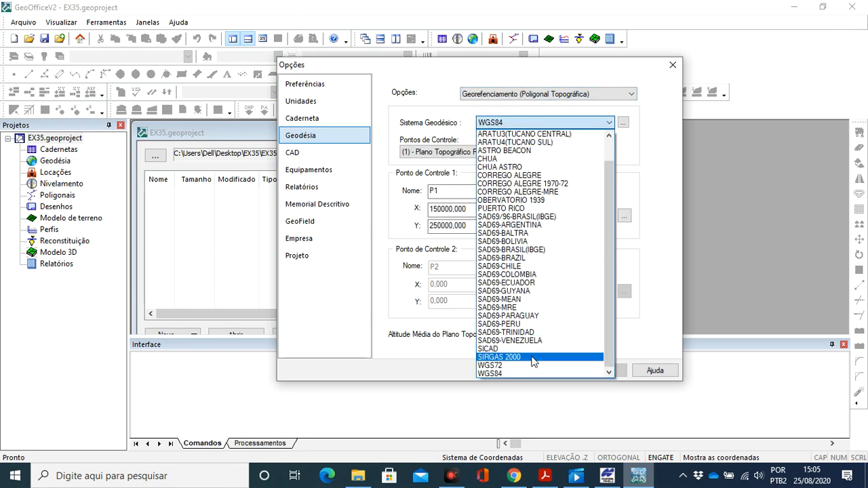
pyautogui.click(533, 357)
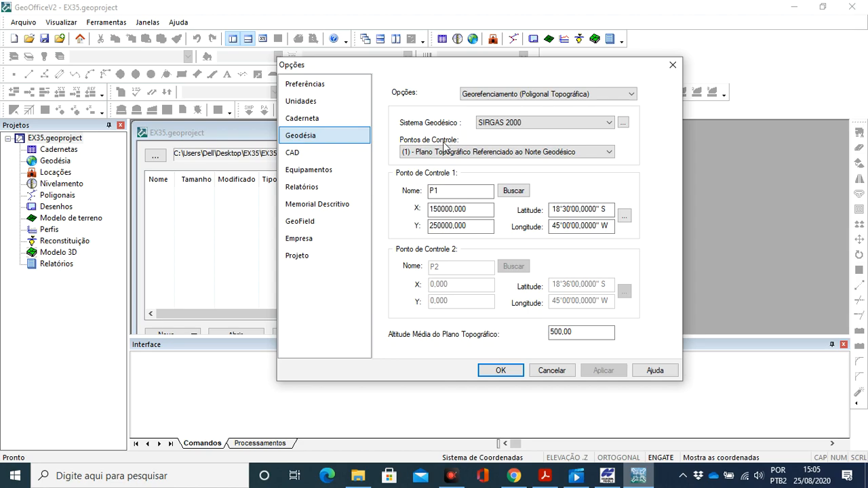
# - Consult exercise 35 in Acrobat Reader, return to GeoOffice and name control point 1 MEDIO
pyautogui.click(545, 475)
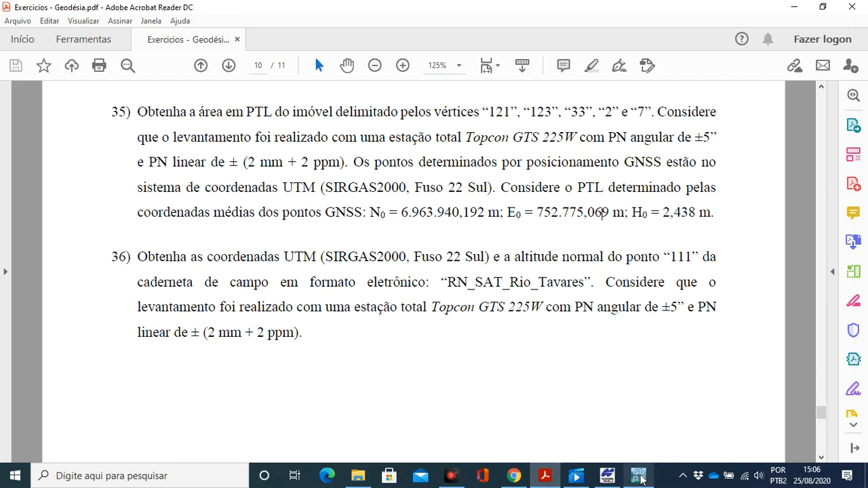
pyautogui.click(639, 477)
pyautogui.doubleClick(428, 192)
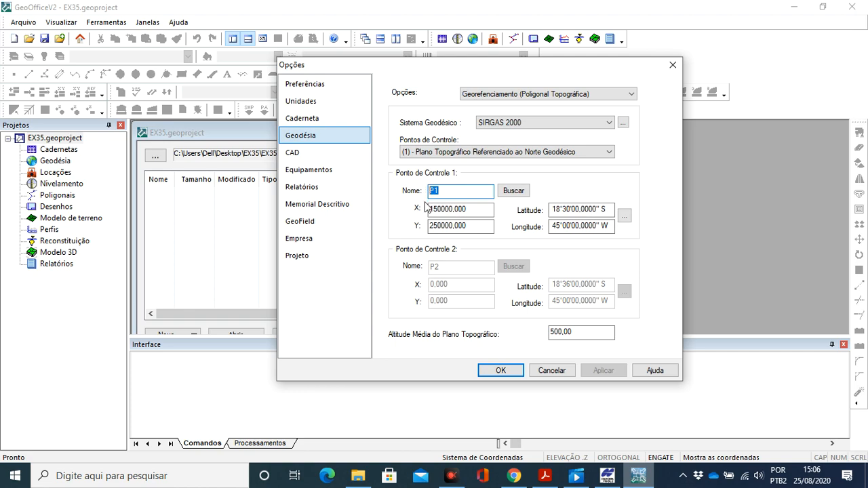
pyautogui.write('MEDIO')
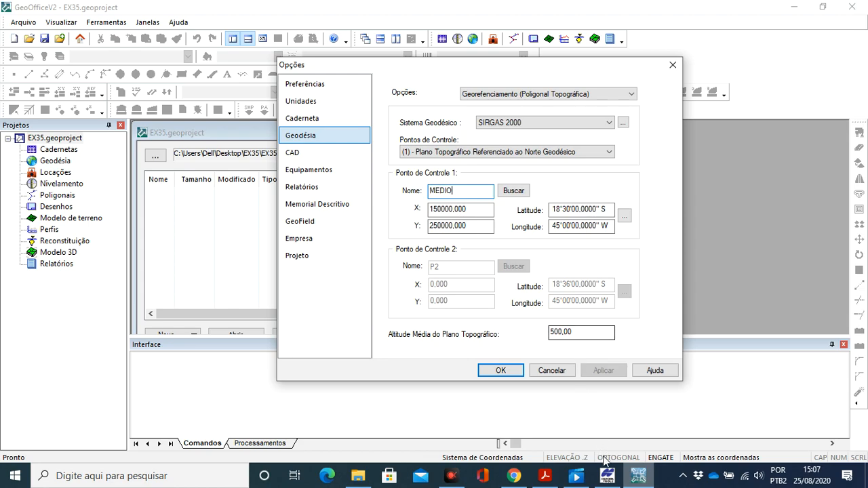
# - Look up H0 in the exercise PDF and set the topographic plane's mean altitude to 2,438 in GeoOffice
pyautogui.click(544, 475)
pyautogui.click(601, 213)
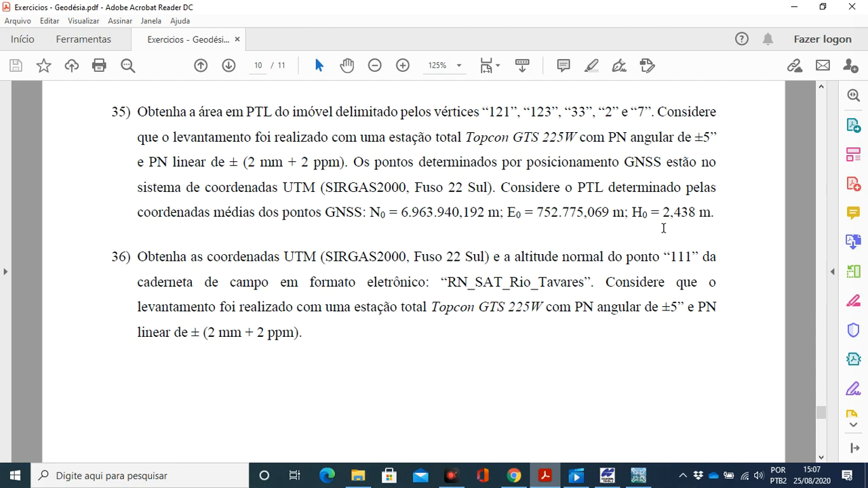
pyautogui.click(637, 475)
pyautogui.doubleClick(600, 333)
pyautogui.write('2,438')
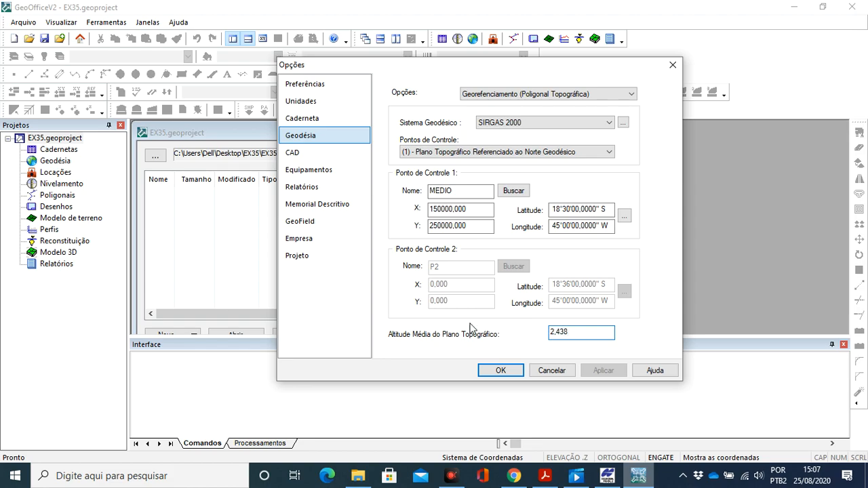
# - Open the coordinate converter for control point 1 and choose UTM coordinates in Fuso 22 (-54 até -48)
pyautogui.click(624, 215)
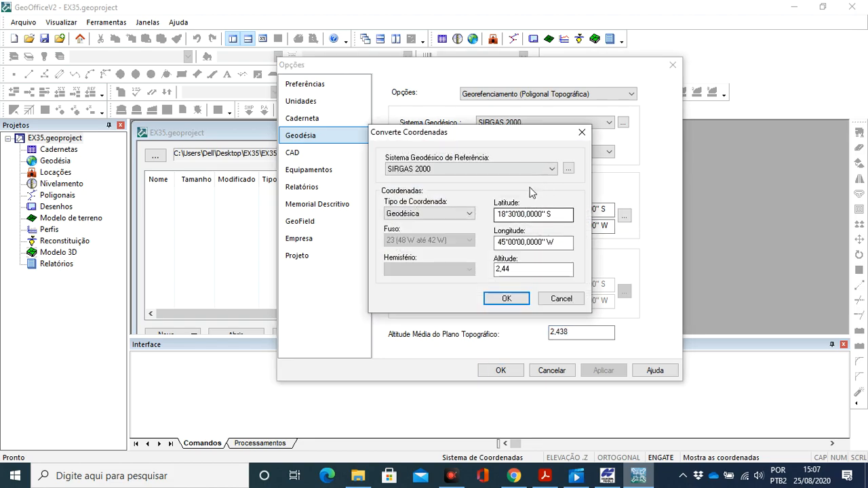
pyautogui.click(438, 215)
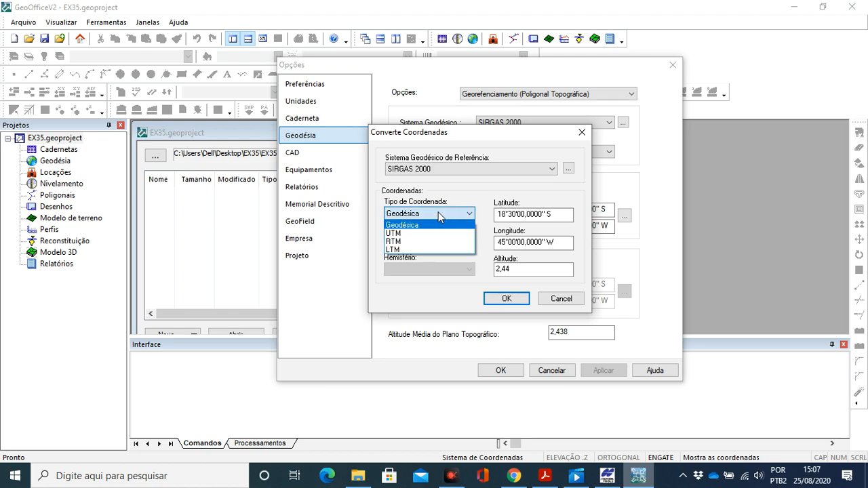
pyautogui.click(438, 234)
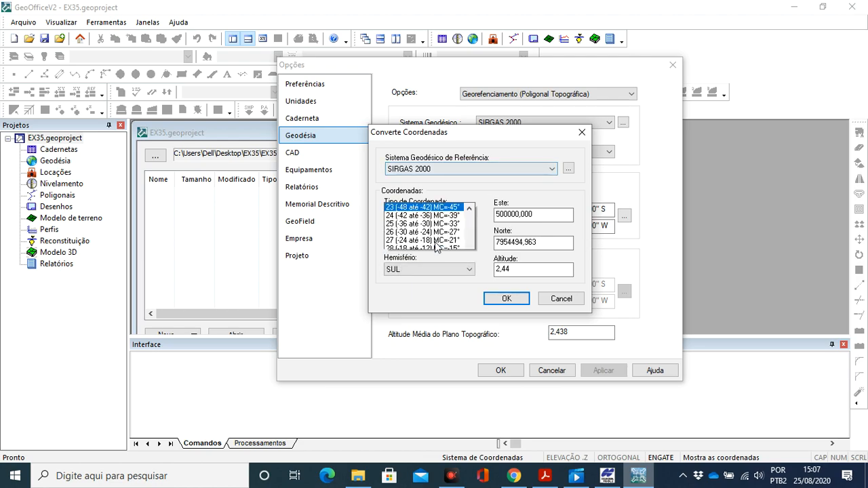
pyautogui.click(436, 240)
pyautogui.scroll(1, 420, 95)
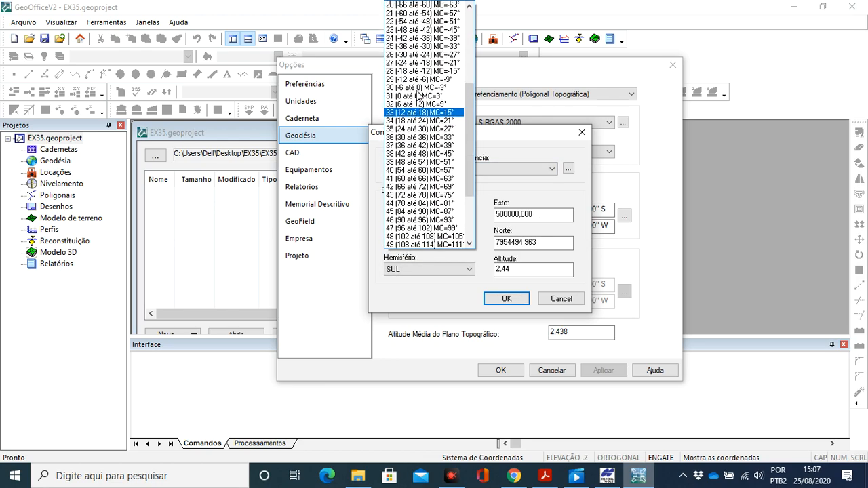
pyautogui.click(410, 24)
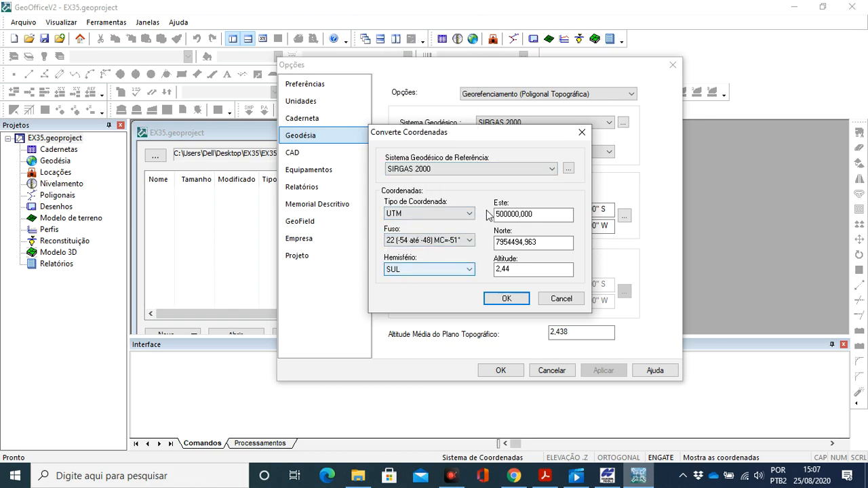
# - Copy E0 from the exercise PDF into the converter's Este value in GeoOffice, removing the thousands separator to give 752775,069
pyautogui.click(545, 475)
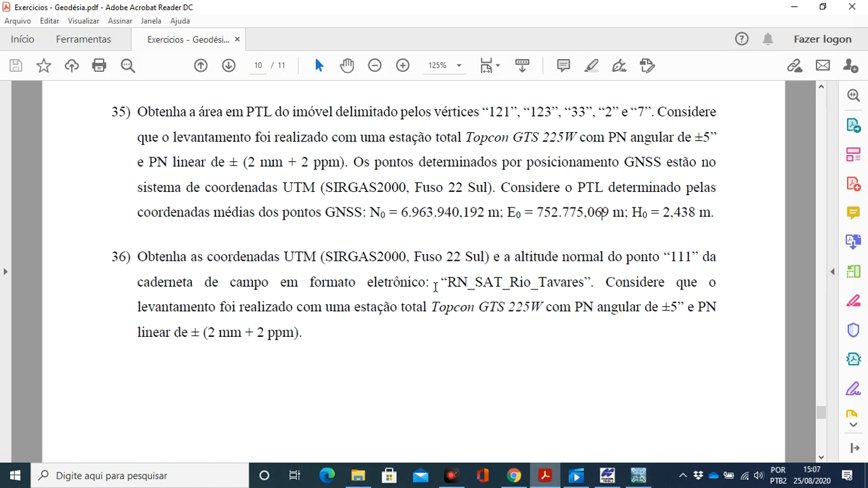
pyautogui.moveTo(539, 216); pyautogui.dragTo(611, 217)
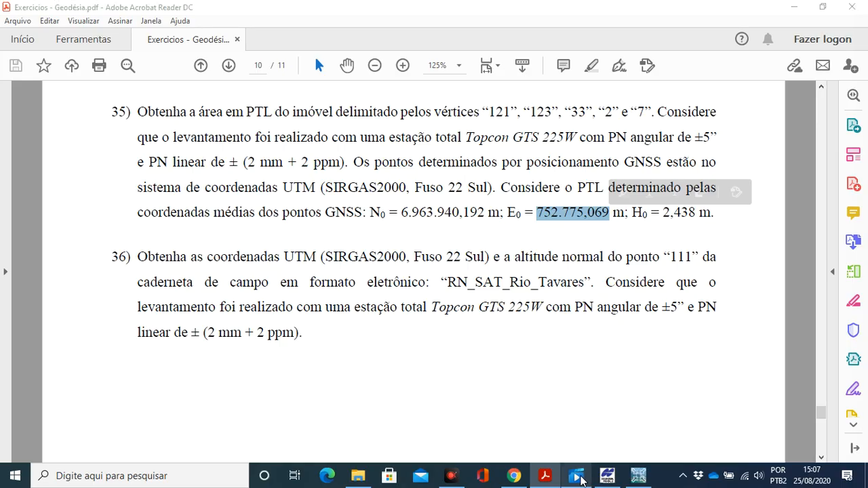
pyautogui.click(608, 476)
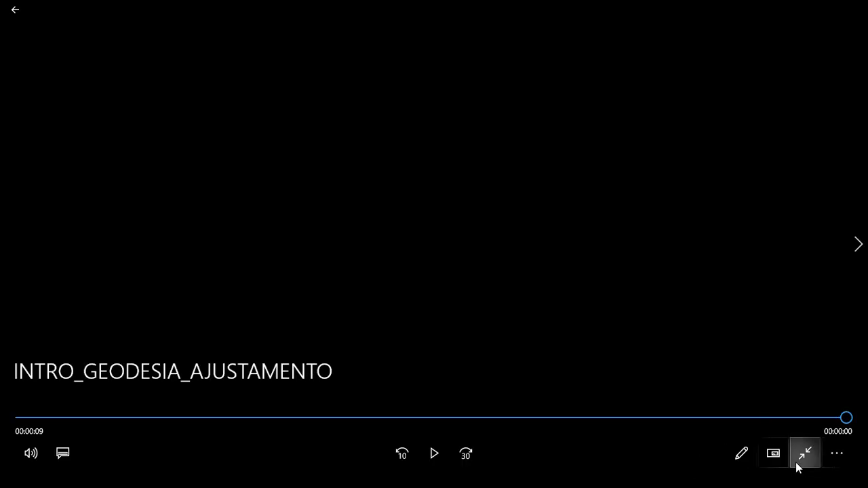
pyautogui.click(805, 454)
pyautogui.click(638, 476)
pyautogui.doubleClick(499, 214)
pyautogui.rightClick(512, 218)
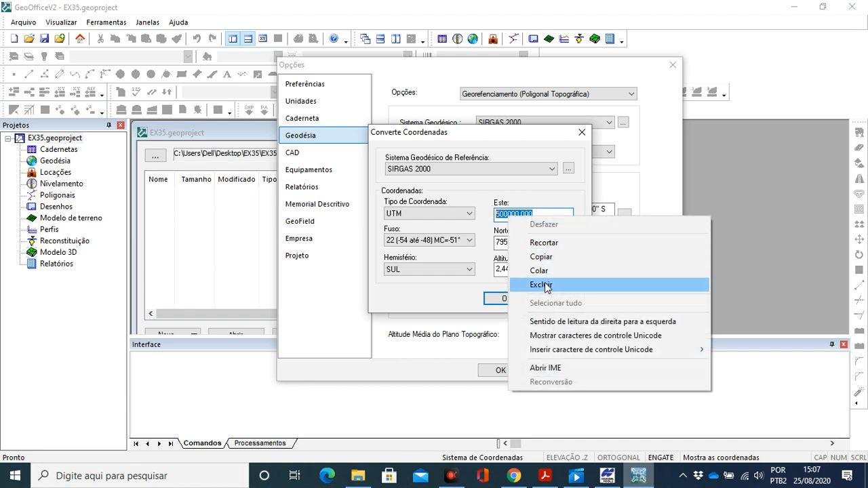
pyautogui.click(542, 270)
pyautogui.click(511, 216)
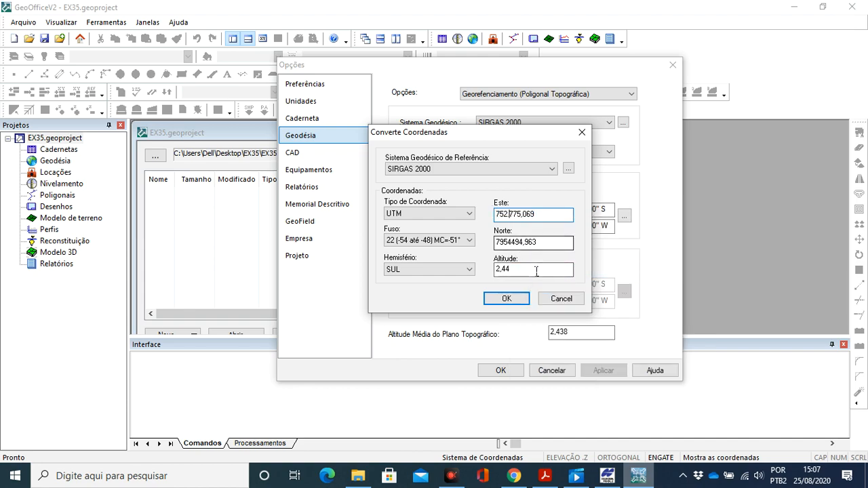
pyautogui.press('BackSpace')
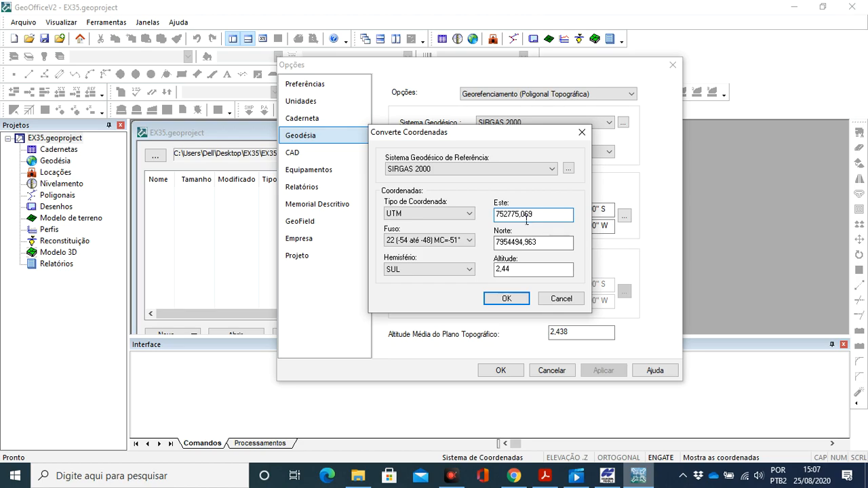
# - Copy N0 from the PDF into Norte as 6963940,192 without thousands separators, and accept the conversion and the geodesy settings
pyautogui.click(552, 247)
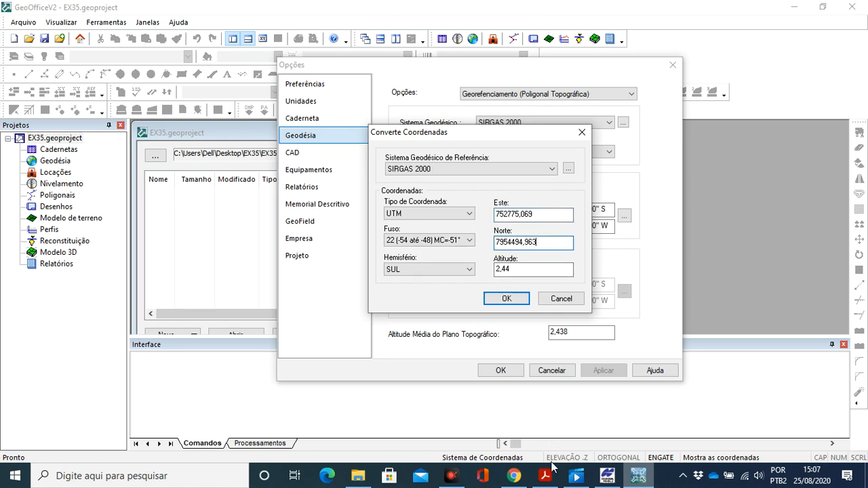
pyautogui.click(546, 475)
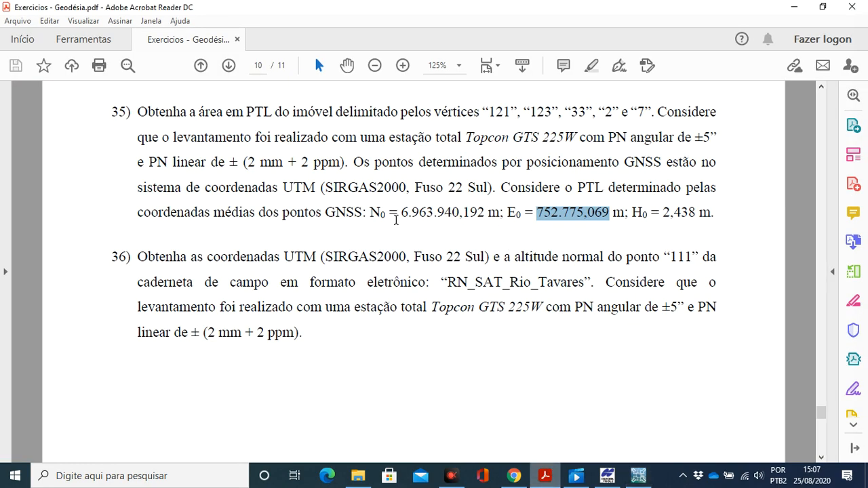
pyautogui.moveTo(406, 224); pyautogui.dragTo(484, 229)
pyautogui.hotkey('ctrl', 'c')
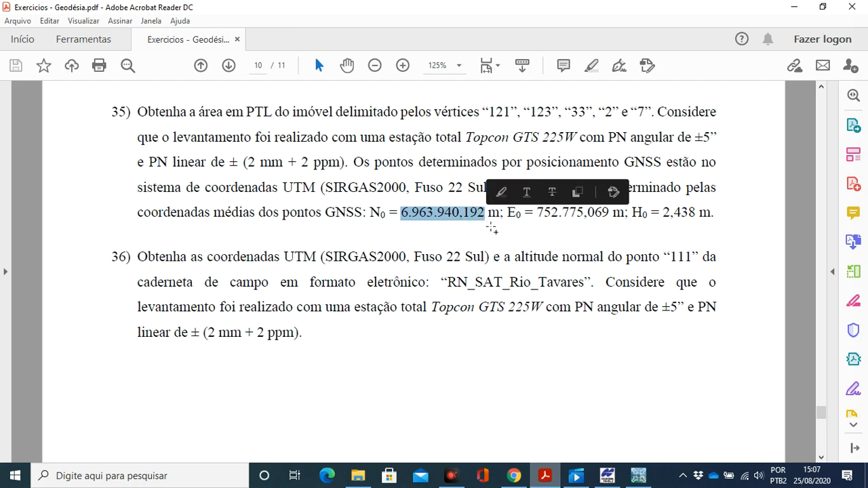
pyautogui.click(639, 476)
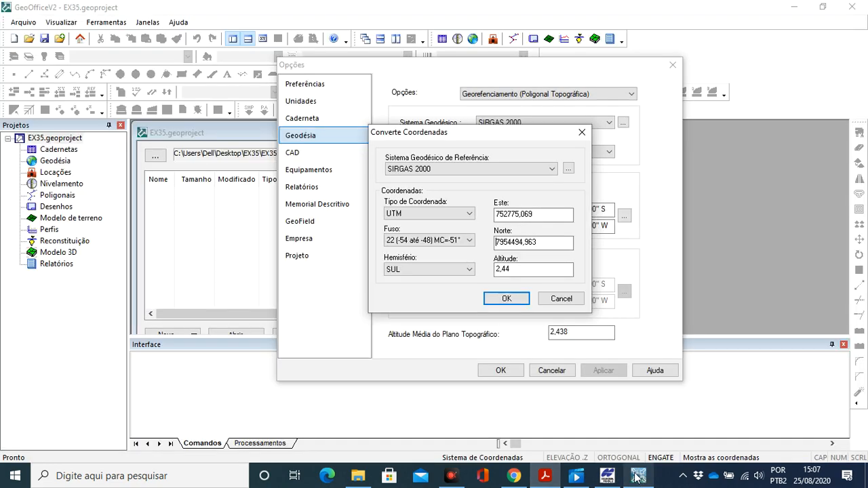
pyautogui.doubleClick(542, 244)
pyautogui.hotkey('ctrl', 'v')
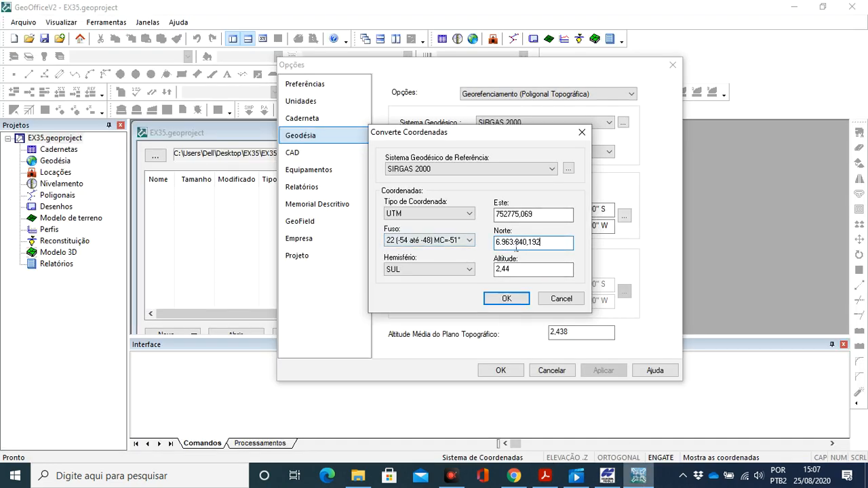
pyautogui.press('BackSpace')
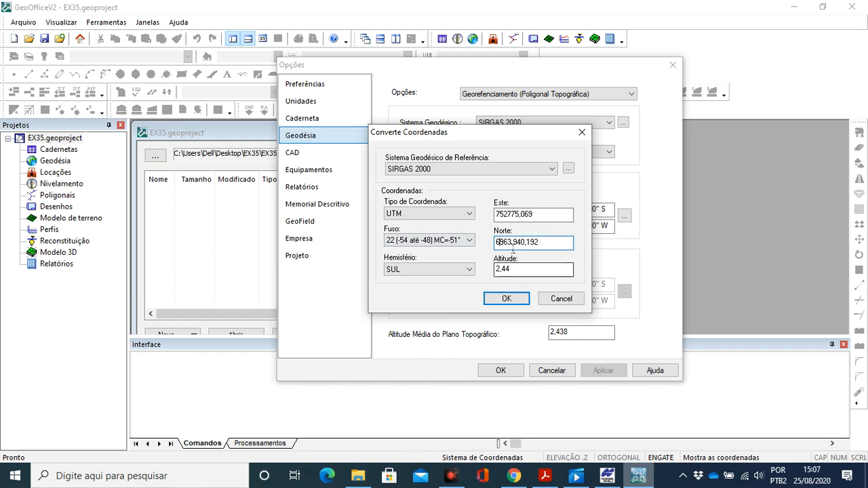
pyautogui.click(517, 246)
pyautogui.press('BackSpace')
pyautogui.click(548, 244)
pyautogui.click(547, 271)
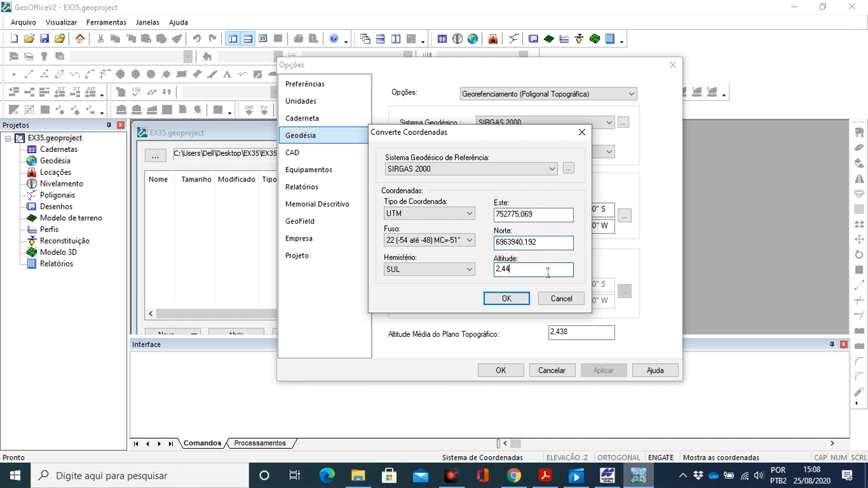
pyautogui.click(510, 300)
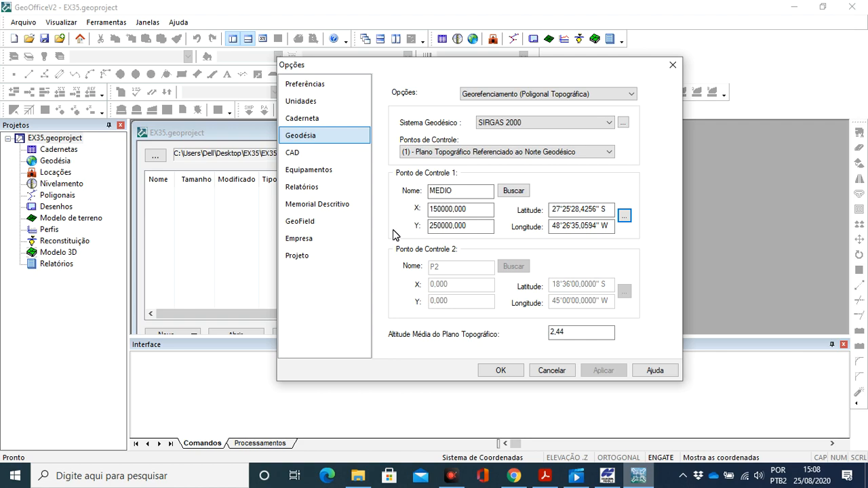
pyautogui.click(501, 373)
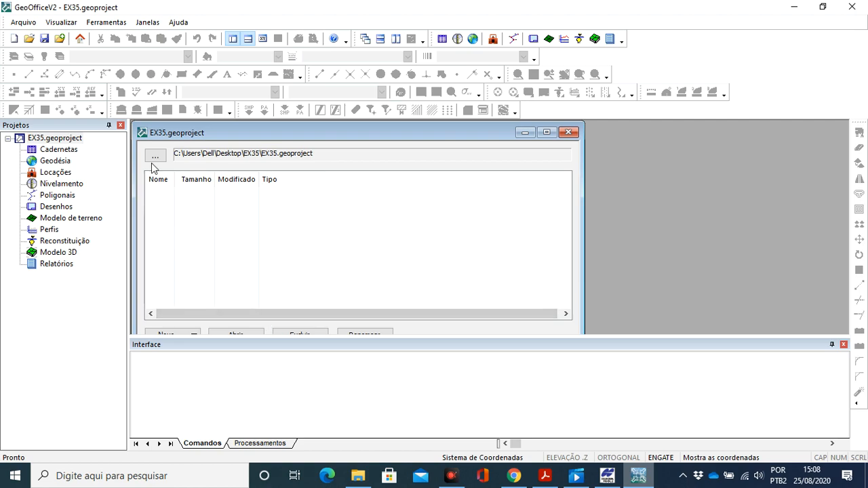
# - Start a file import and select the Pontos_GNSS text file in the Exercicio 35 folder
pyautogui.click(29, 24)
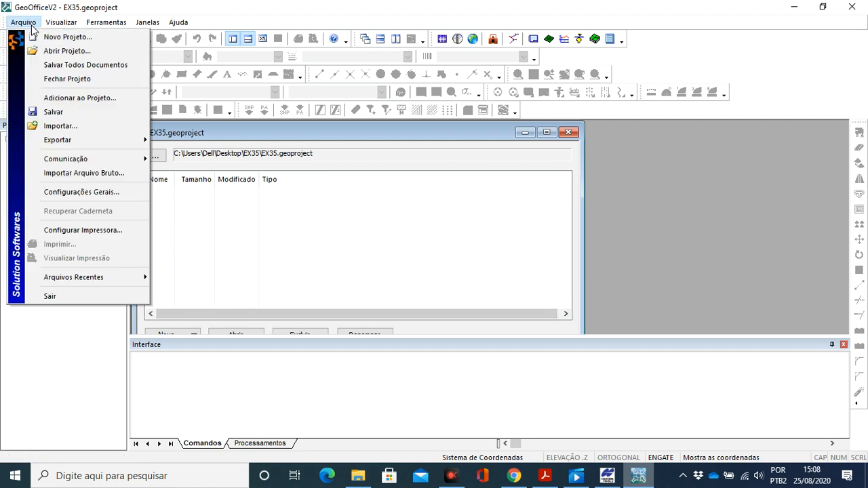
pyautogui.click(84, 126)
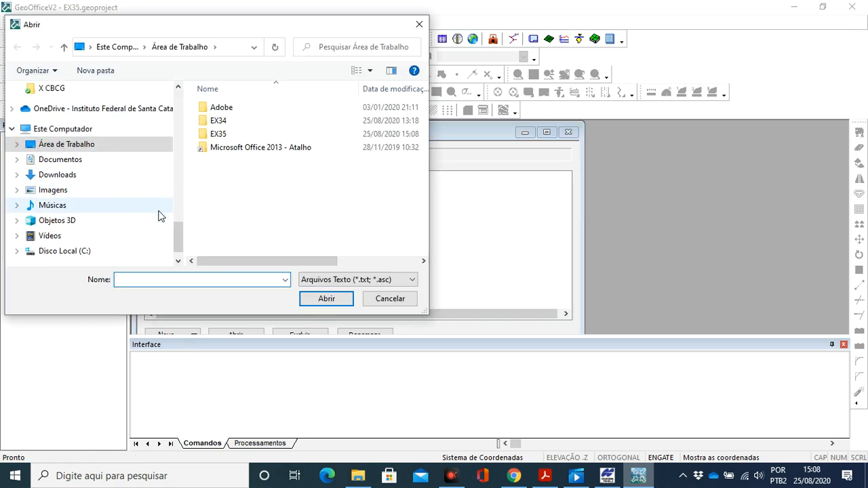
pyautogui.moveTo(178, 242); pyautogui.dragTo(175, 107)
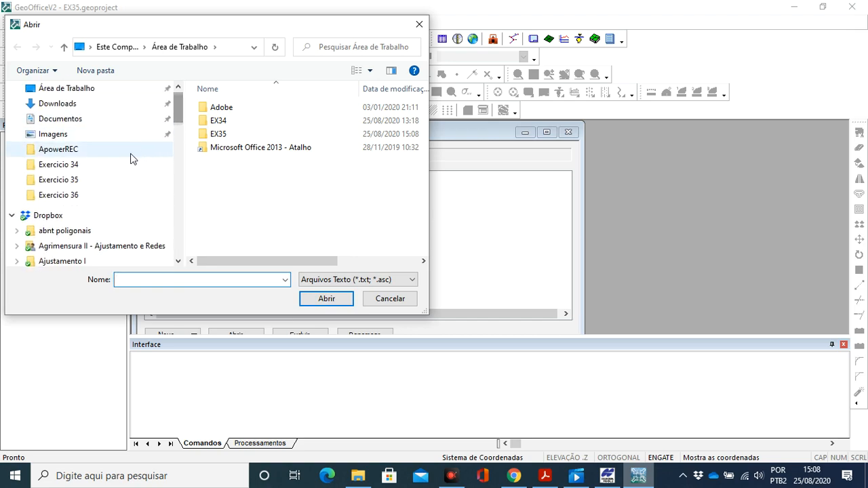
pyautogui.click(73, 180)
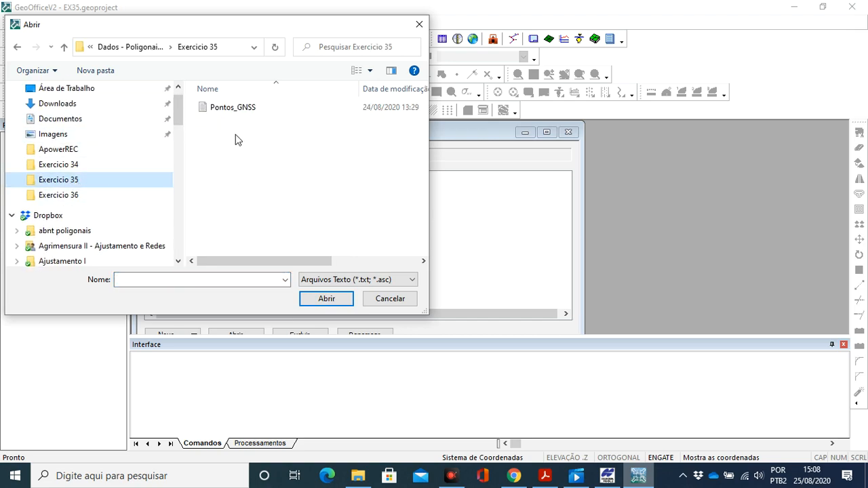
pyautogui.click(232, 110)
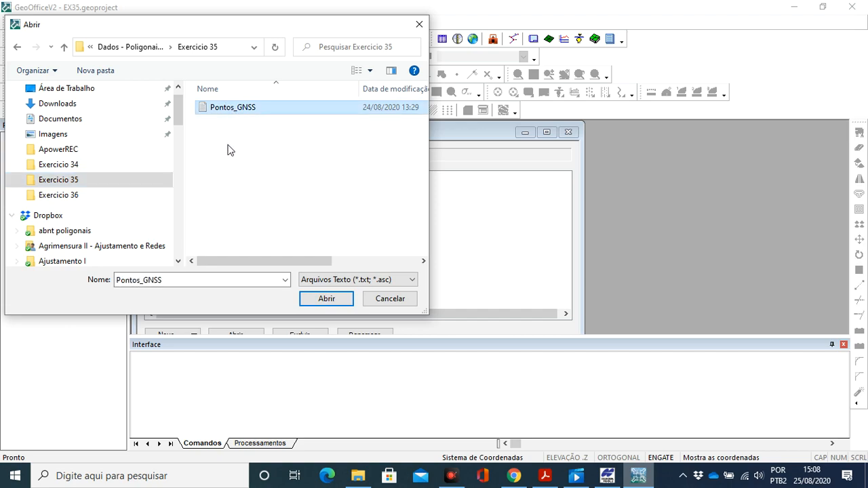
# - Inspect the column layout of Pontos_GNSS from File Explorer, close it, and return to GeoOffice to open the file for import
pyautogui.click(358, 476)
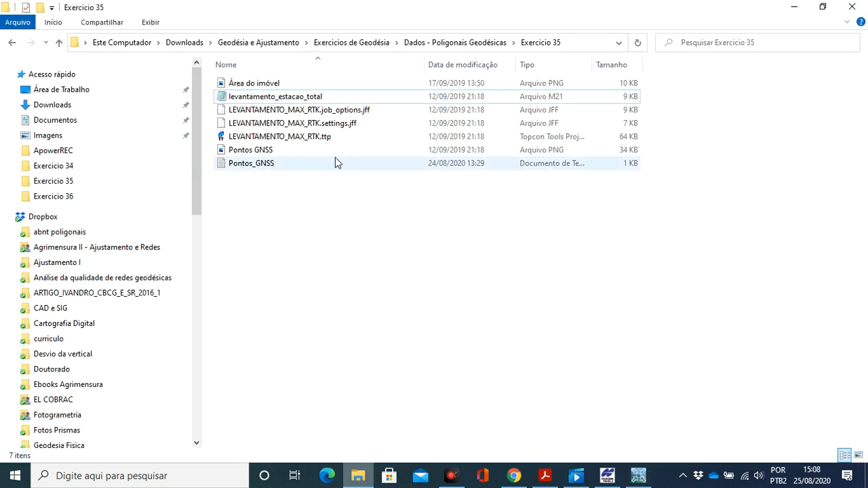
pyautogui.doubleClick(293, 165)
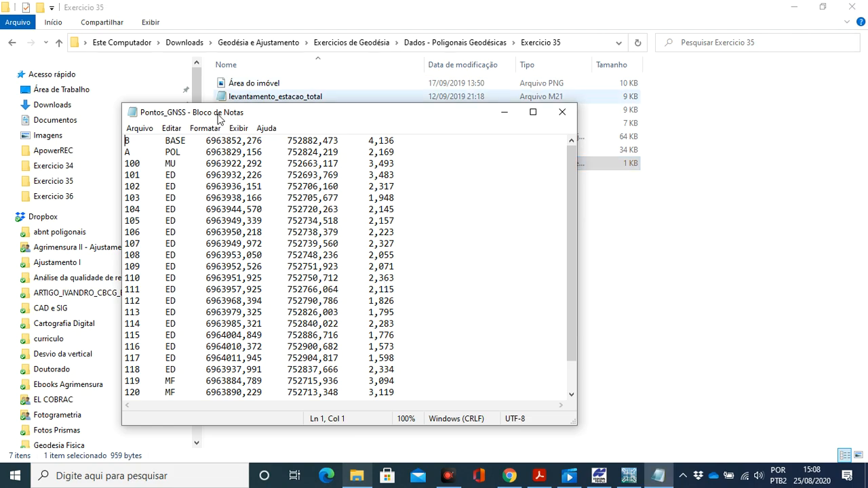
pyautogui.click(562, 112)
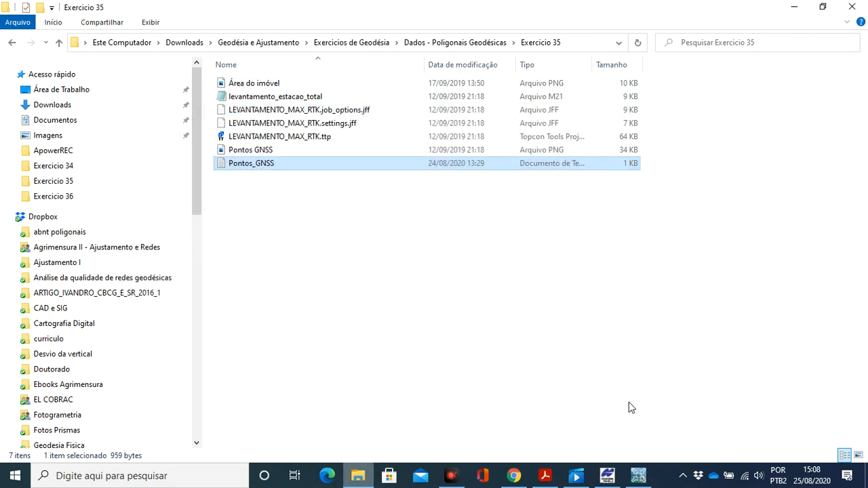
pyautogui.click(637, 475)
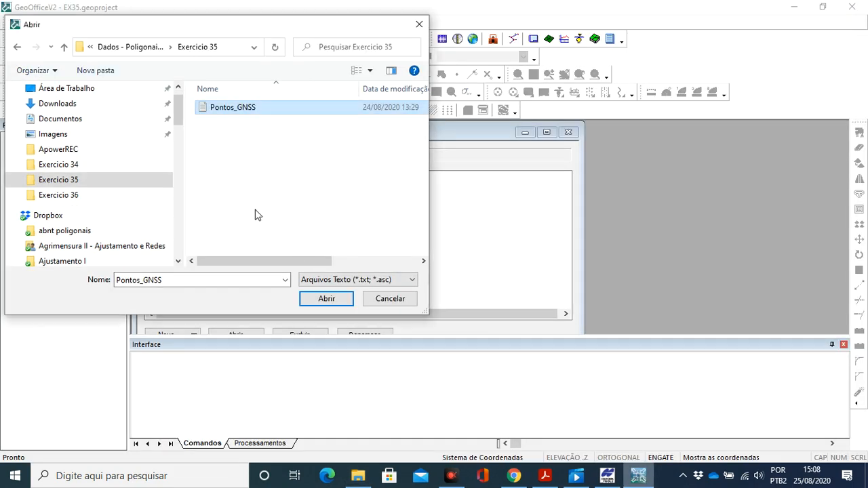
pyautogui.click(327, 299)
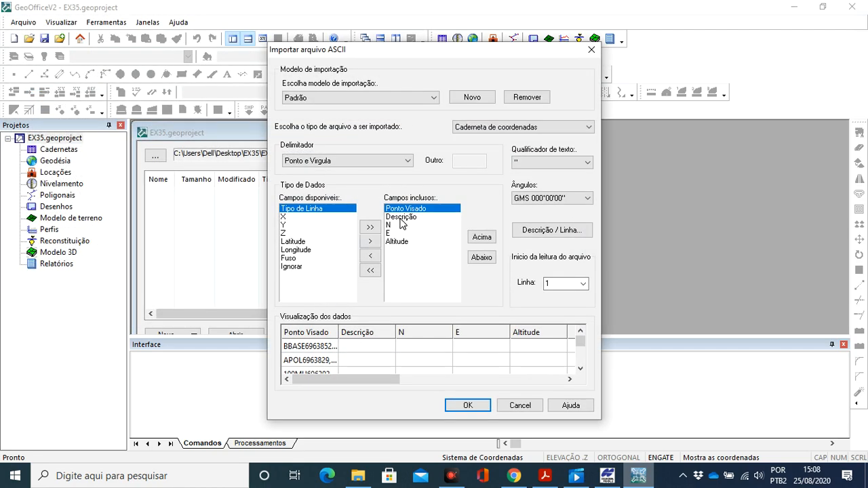
# - Clear all included import fields and check the column order and separators of Pontos_GNSS in Notepad
pyautogui.click(372, 275)
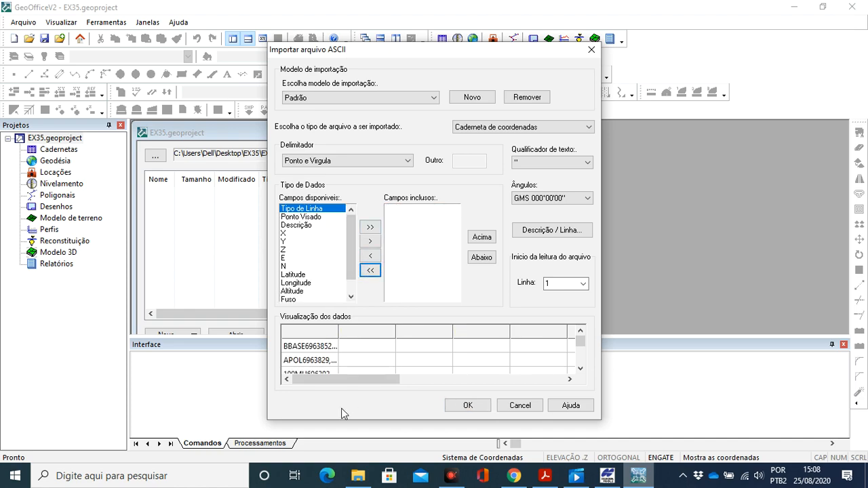
pyautogui.click(358, 476)
pyautogui.doubleClick(258, 164)
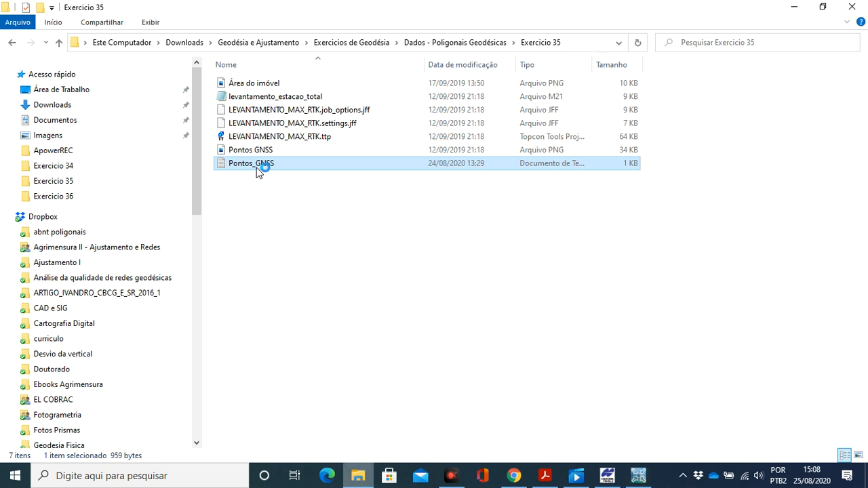
pyautogui.moveTo(153, 147); pyautogui.dragTo(210, 149)
pyautogui.moveTo(269, 143); pyautogui.dragTo(291, 148)
pyautogui.moveTo(345, 146); pyautogui.dragTo(360, 149)
pyautogui.click(367, 146)
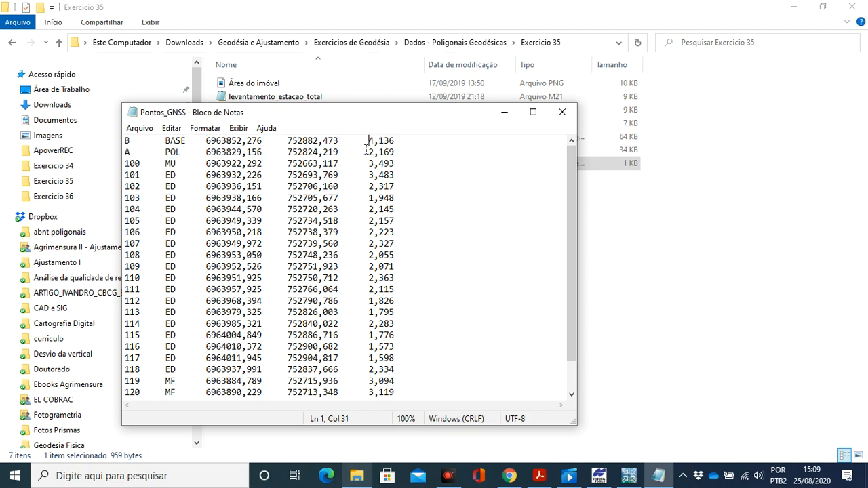
pyautogui.click(505, 113)
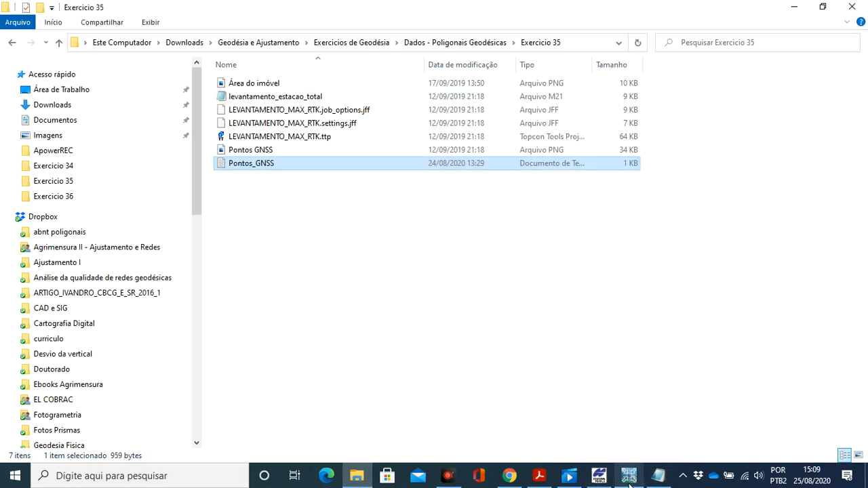
# - Return to the ASCII import in GeoOffice and set the delimiter to Tabulação
pyautogui.click(629, 477)
pyautogui.click(303, 165)
pyautogui.click(323, 174)
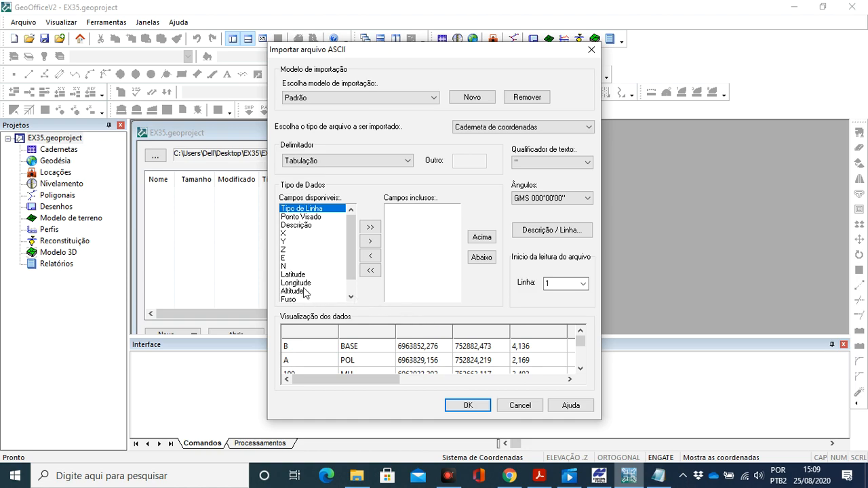
# - Include the import fields Ponto Visado, Descrição, N, E and Altitude in that order
pyautogui.click(293, 217)
pyautogui.click(371, 241)
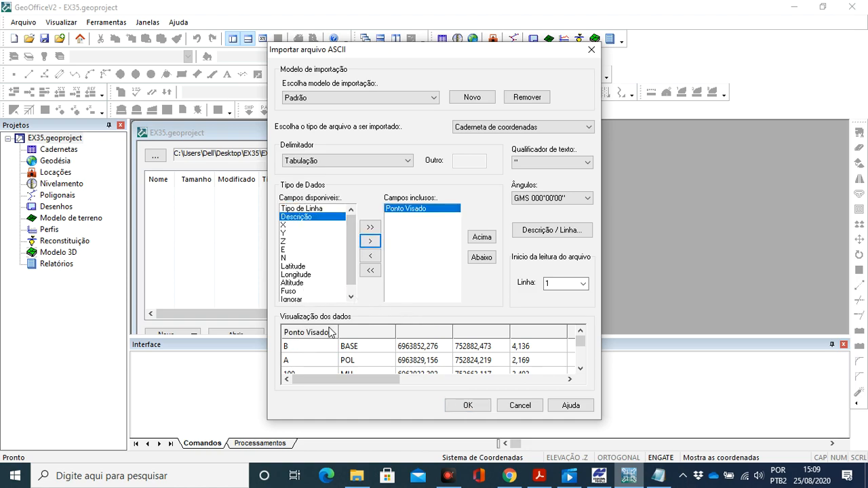
pyautogui.click(370, 241)
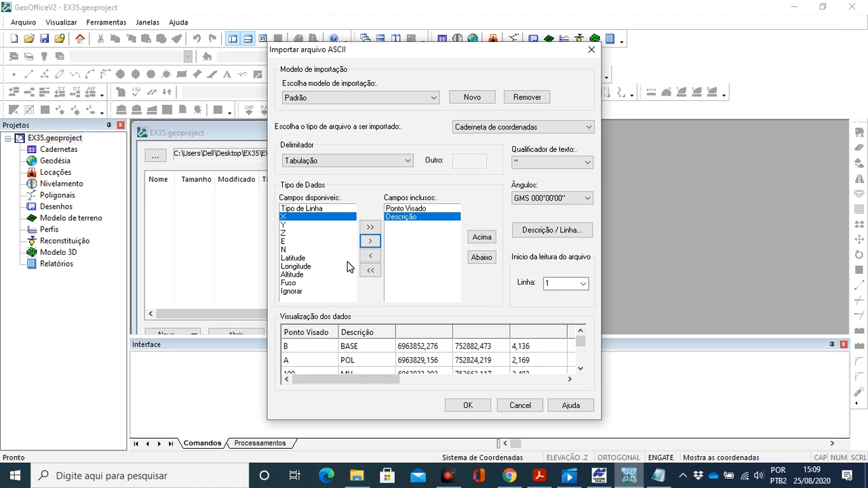
pyautogui.click(296, 249)
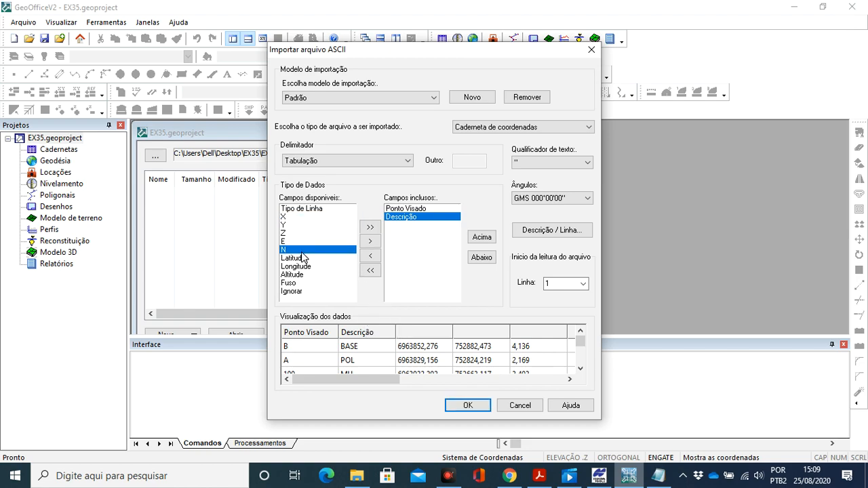
pyautogui.click(370, 240)
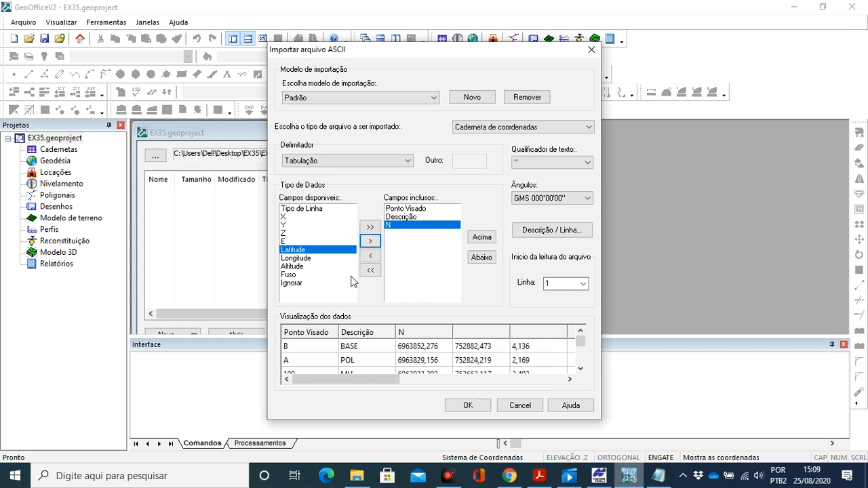
pyautogui.click(308, 240)
pyautogui.click(369, 242)
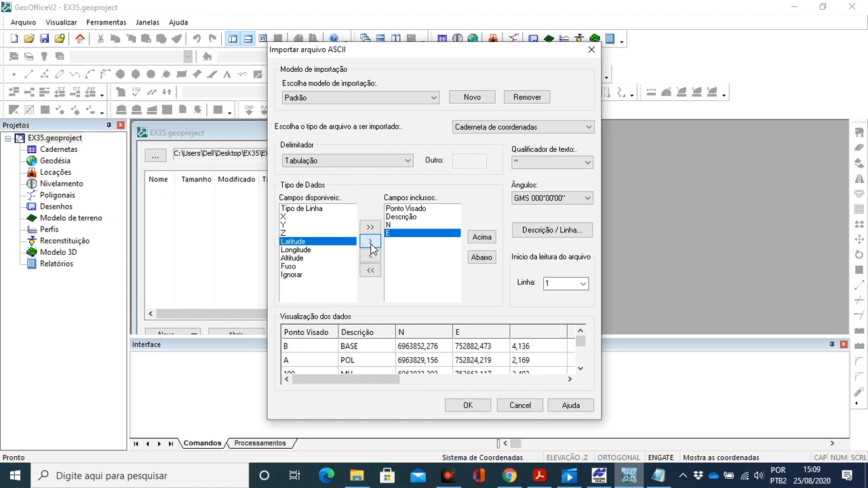
pyautogui.click(303, 258)
pyautogui.click(370, 242)
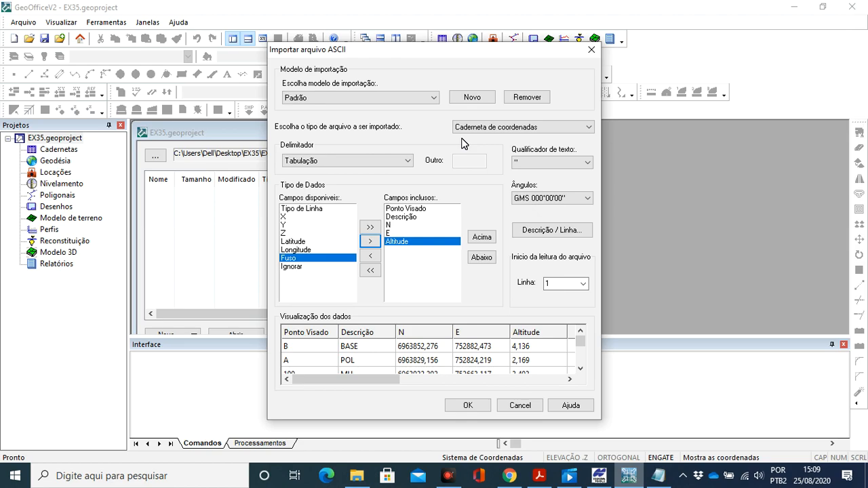
# - Check the coordinate zone in Topcon Tools, then import the points in GeoOffice with SIRGAS 2000, Zona 22, Sul, into a field book named GNSS
pyautogui.click(599, 476)
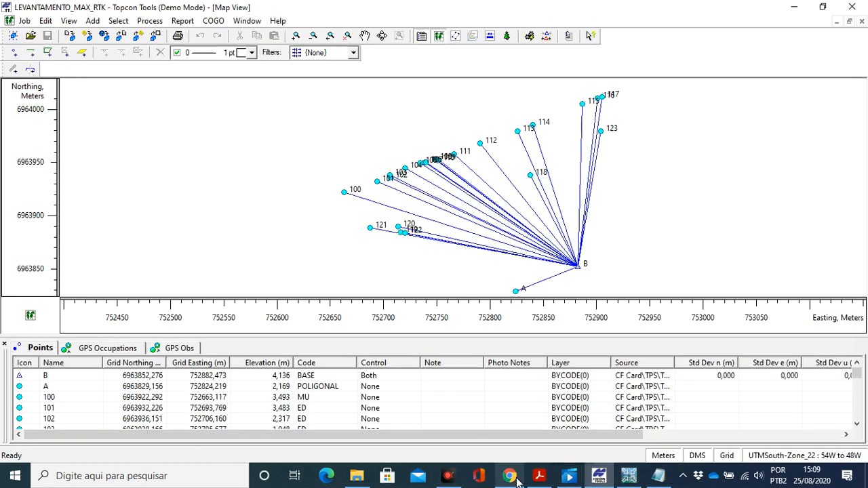
pyautogui.click(628, 476)
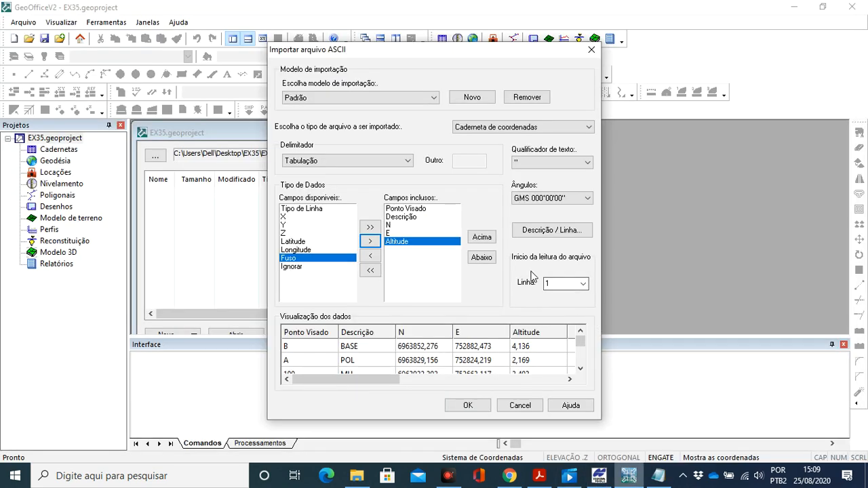
pyautogui.click(468, 405)
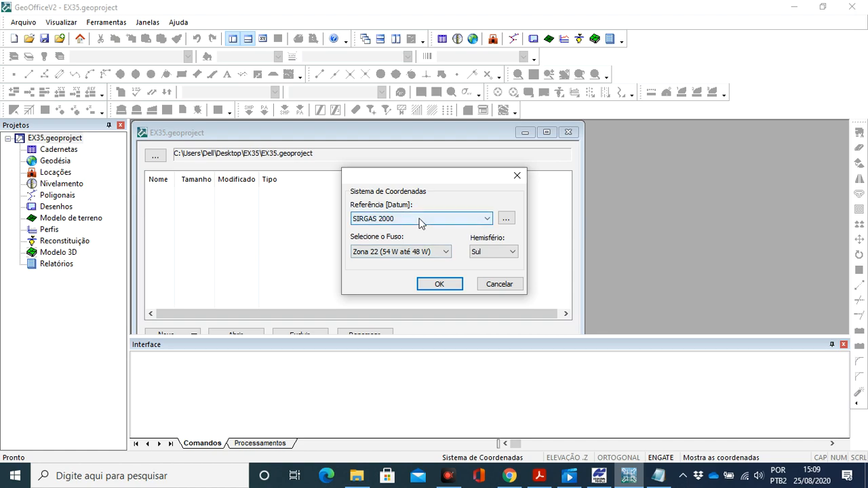
pyautogui.click(441, 286)
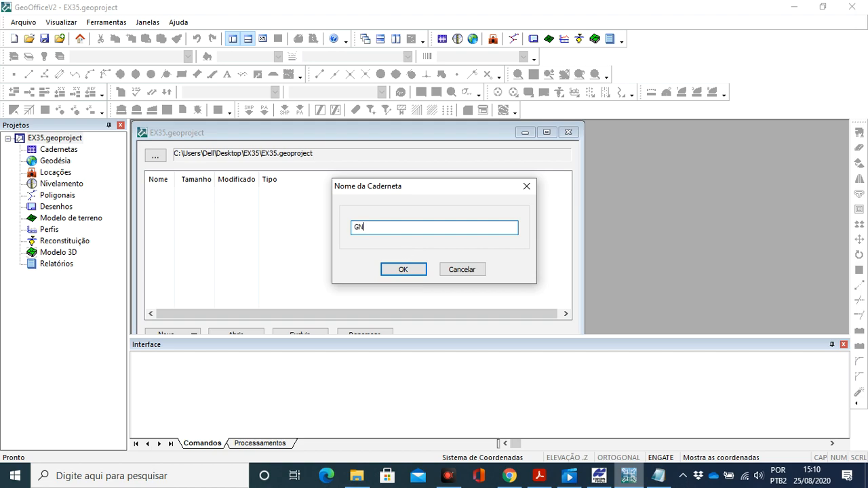
pyautogui.write('GNSS')
pyautogui.click(403, 266)
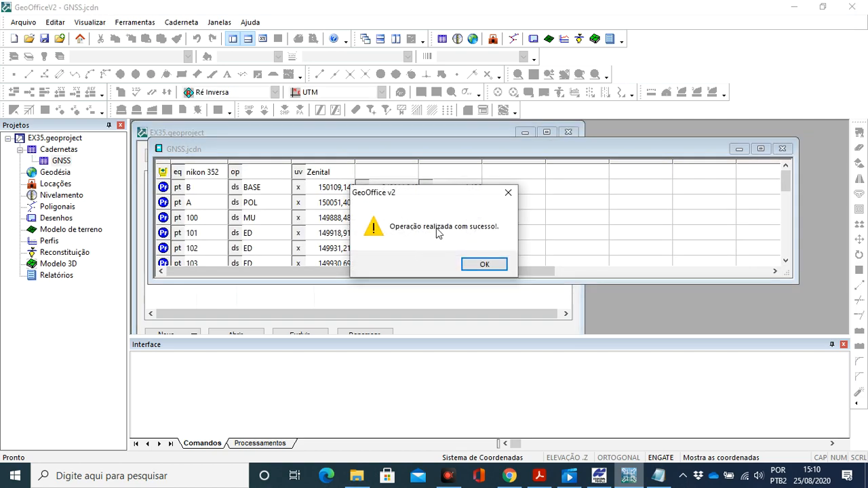
pyautogui.click(485, 264)
# - Maximize the GNSS field book, show its coordinates as UTM and review the imported points
pyautogui.click(761, 149)
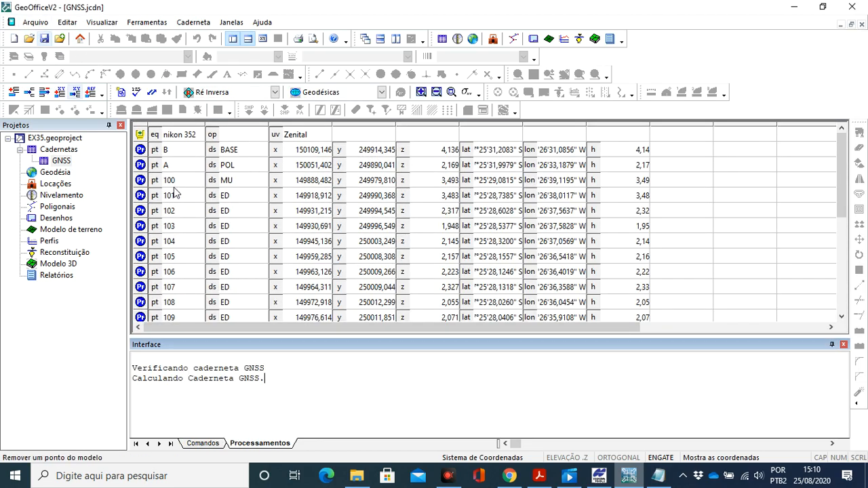
pyautogui.click(382, 93)
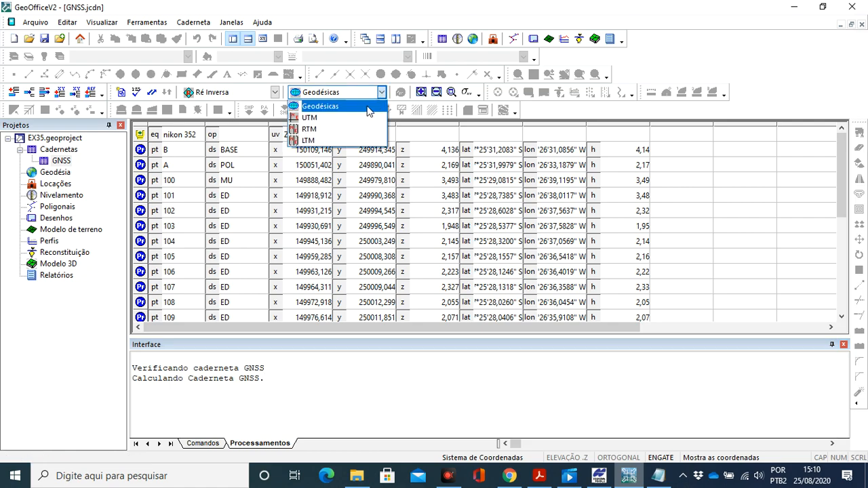
pyautogui.click(354, 117)
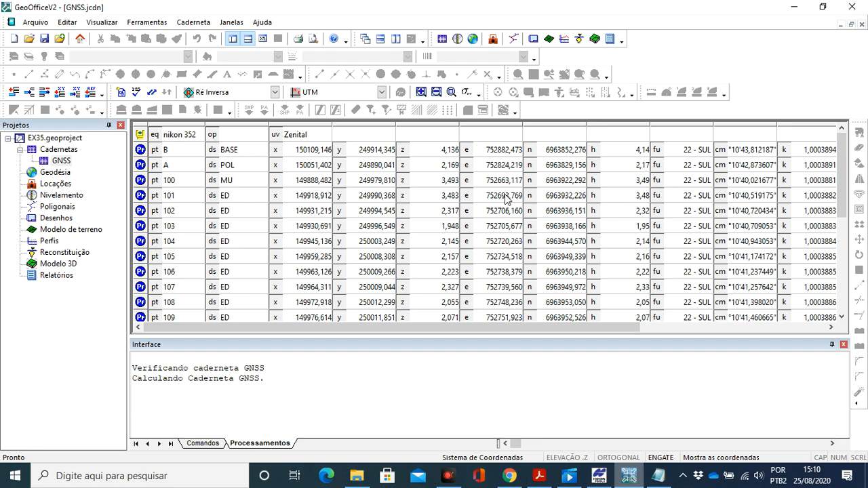
pyautogui.scroll(-4, 446, 204)
pyautogui.scroll(4, 432, 213)
# - Start a raw total station file import using the Topcon GTS 220 format
pyautogui.click(37, 23)
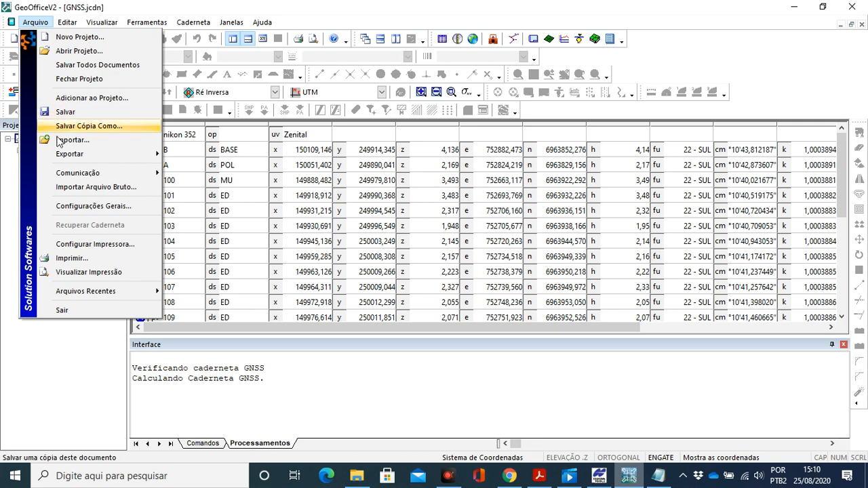
pyautogui.click(87, 187)
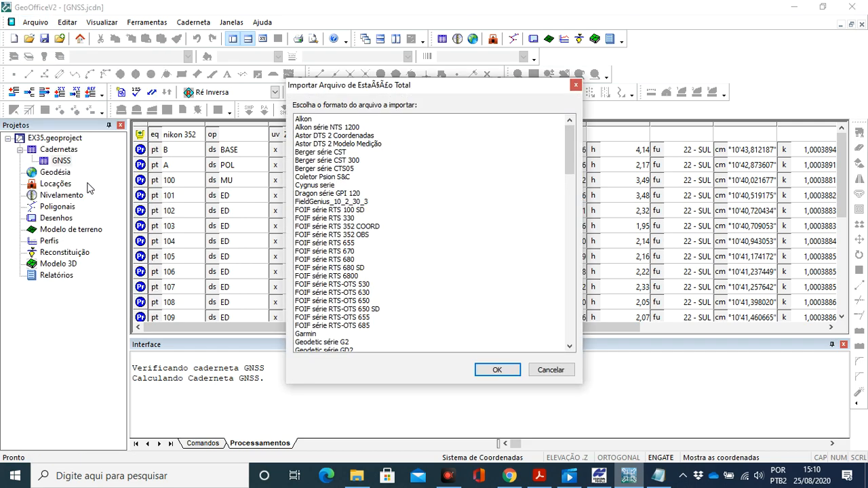
pyautogui.moveTo(568, 144); pyautogui.dragTo(557, 317)
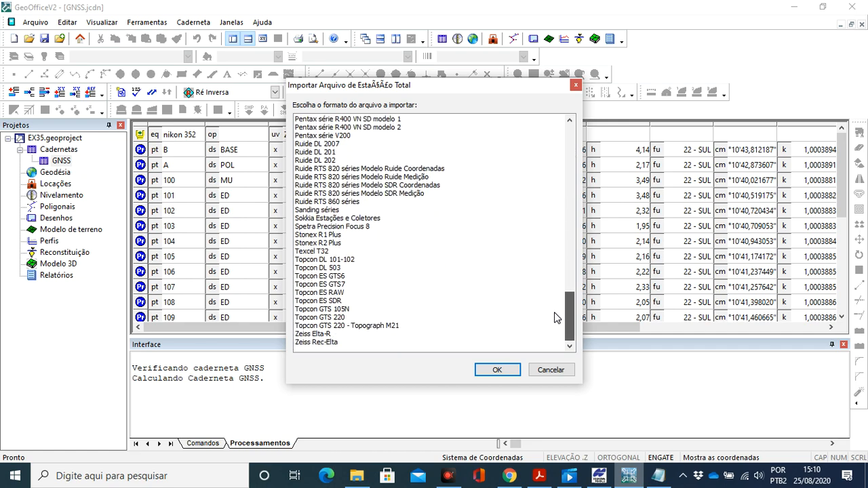
pyautogui.click(323, 316)
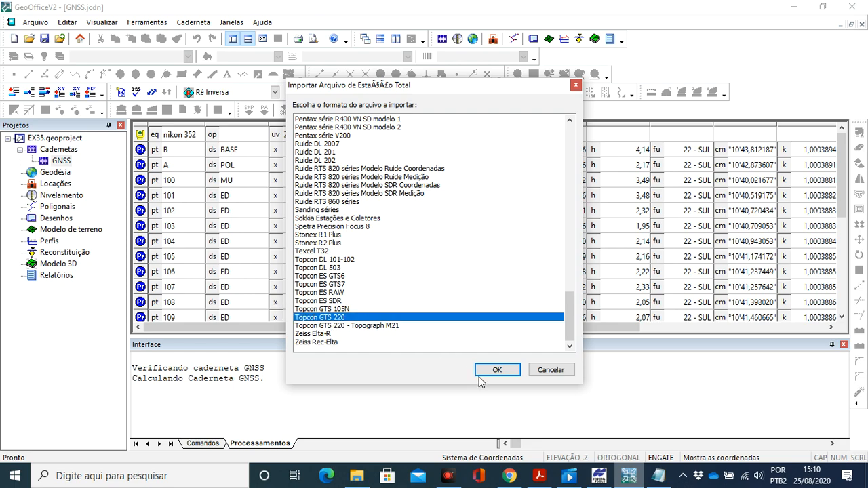
pyautogui.click(499, 372)
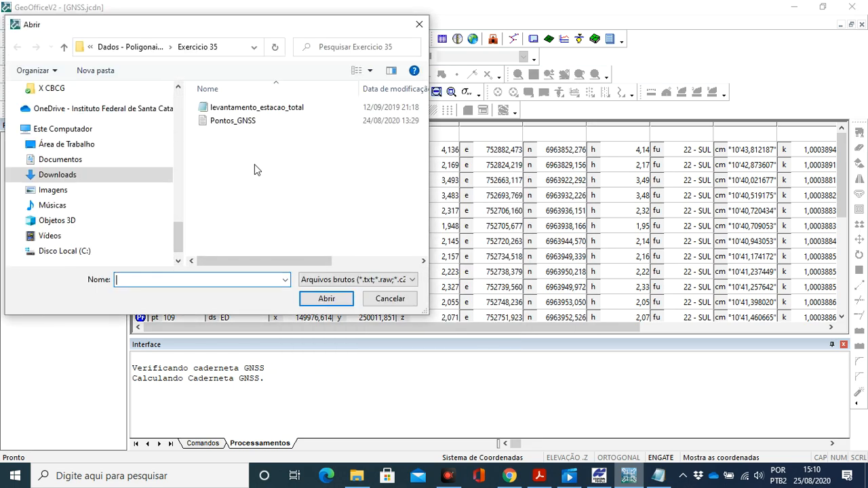
# - Open levantamento_estacao_total from the Exercicio 35 folder and import its Medições into a new field book
pyautogui.moveTo(234, 29); pyautogui.dragTo(362, 70)
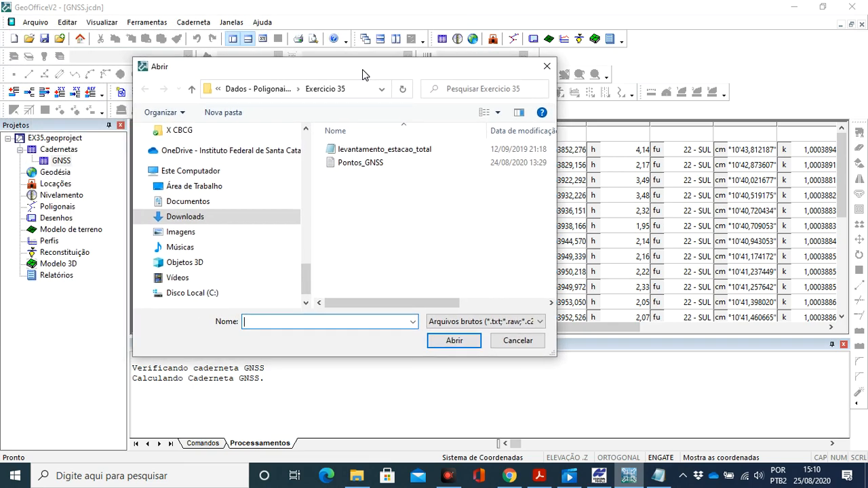
pyautogui.moveTo(378, 304); pyautogui.dragTo(438, 306)
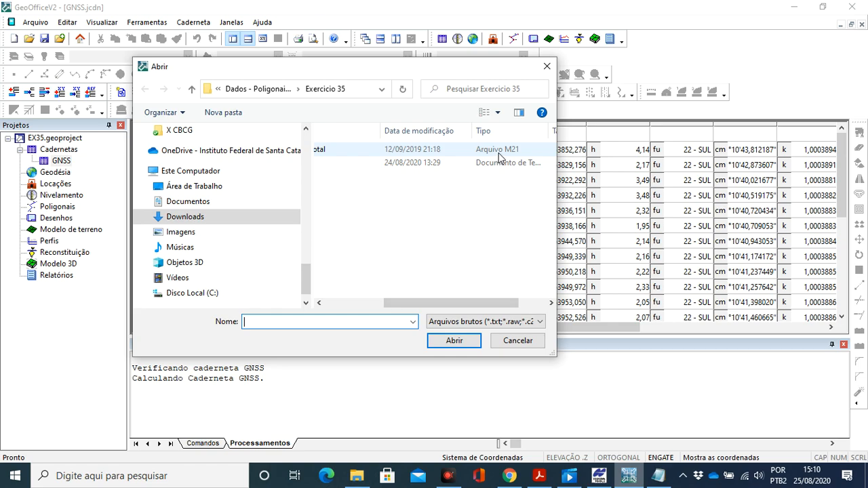
pyautogui.moveTo(468, 304); pyautogui.dragTo(381, 310)
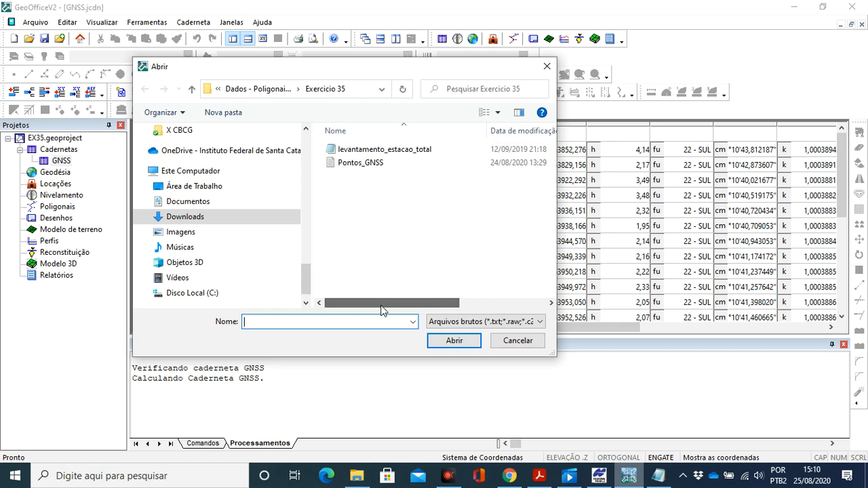
pyautogui.click(397, 153)
pyautogui.click(452, 340)
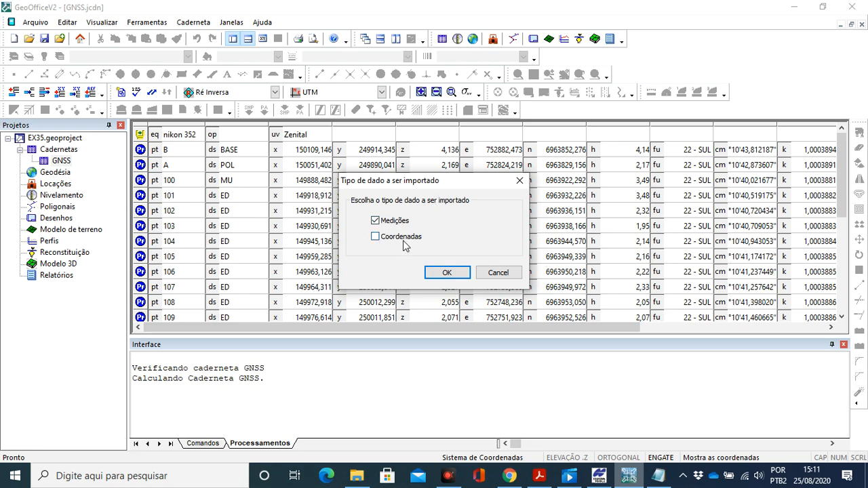
pyautogui.click(443, 272)
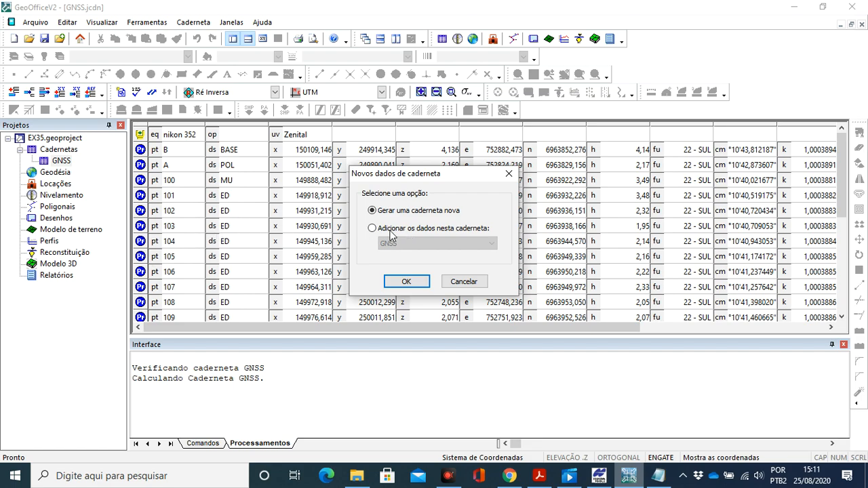
pyautogui.click(406, 282)
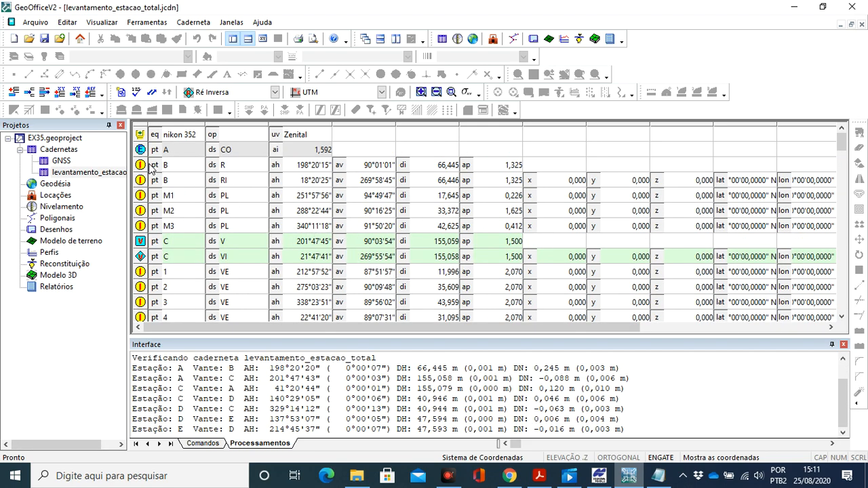
# - Save the levantamento_estacao_total field book to calculate its coordinates, and look through its stations and points
pyautogui.click(44, 38)
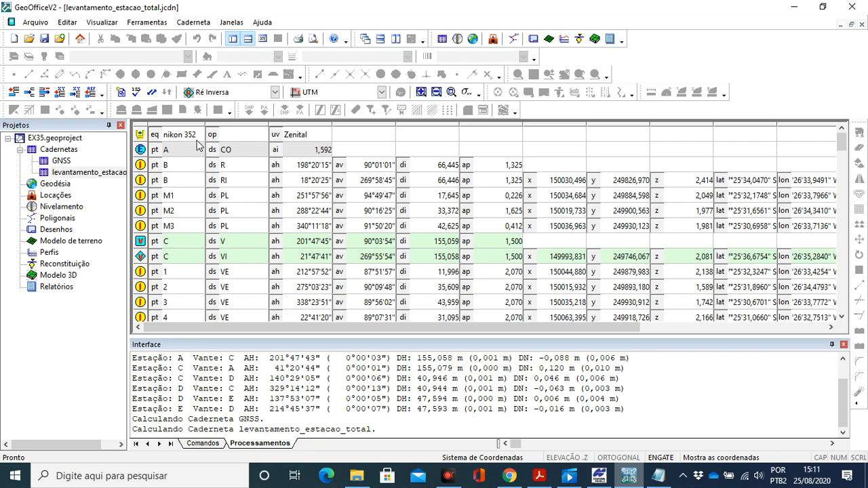
pyautogui.scroll(-9, 193, 314)
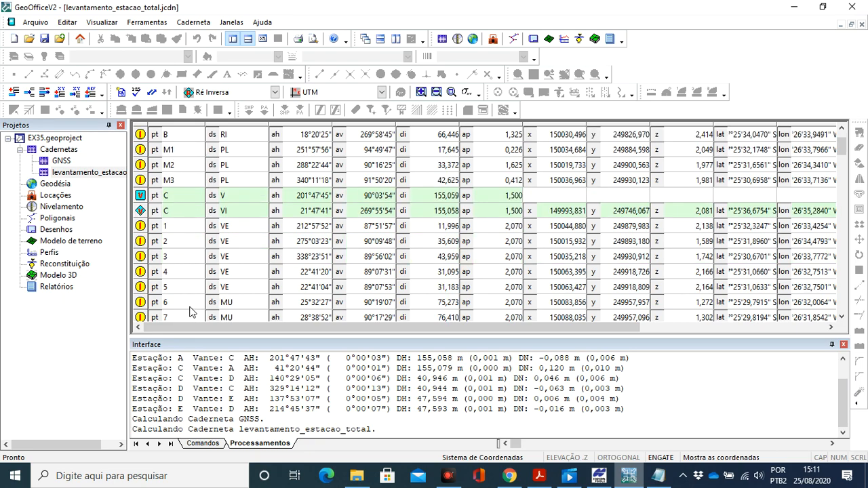
pyautogui.scroll(-10, 186, 304)
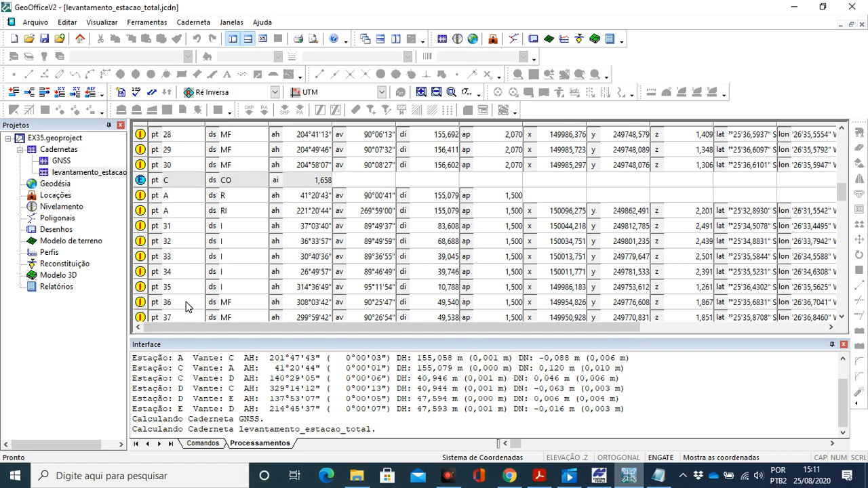
pyautogui.scroll(-8, 180, 302)
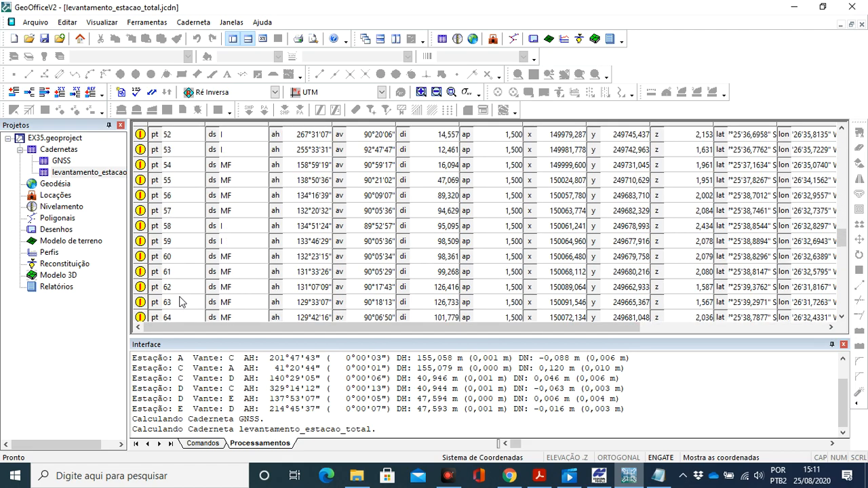
# - Classify all observations described R at stations A, C, D and E as Ré in the levantamento_estacao_total field book
pyautogui.scroll(20, 179, 298)
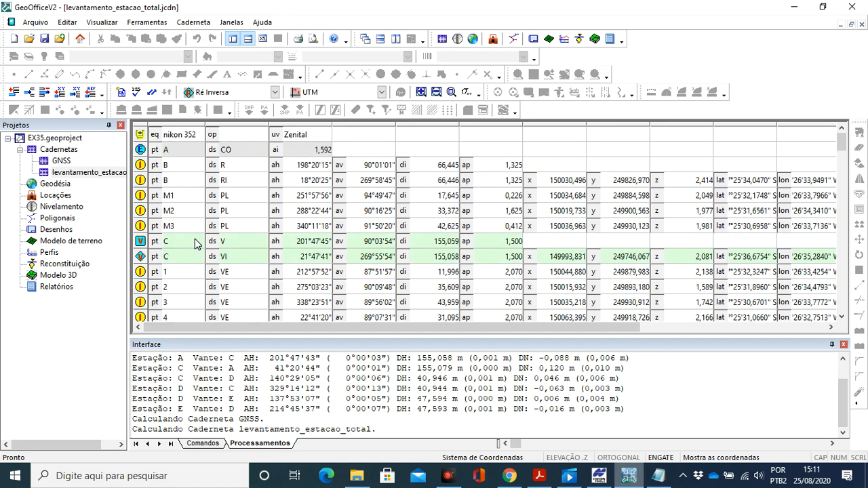
pyautogui.click(141, 169)
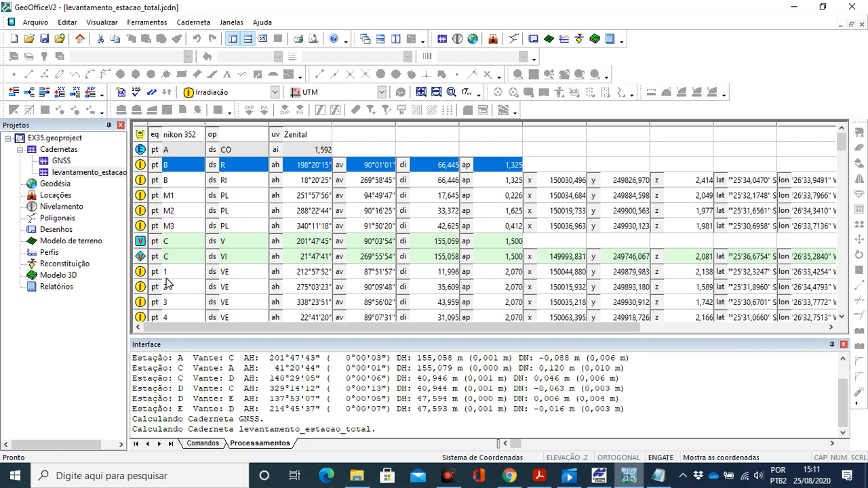
pyautogui.scroll(-5, 168, 283)
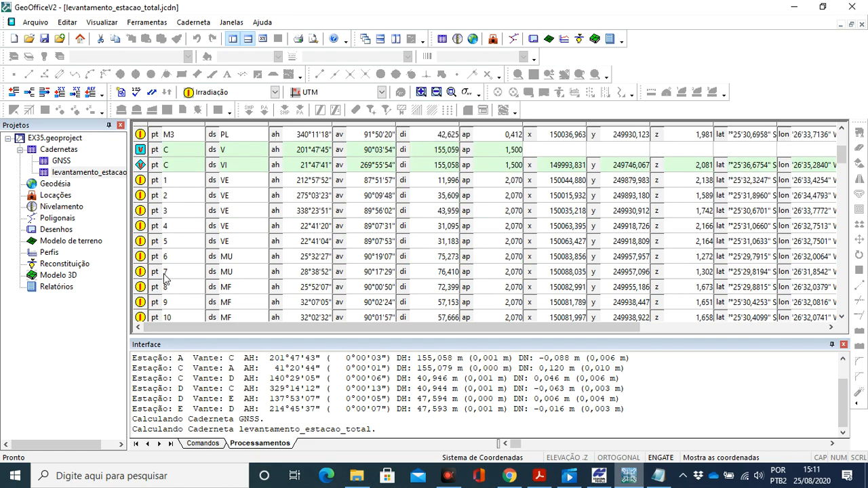
pyautogui.scroll(-4, 163, 276)
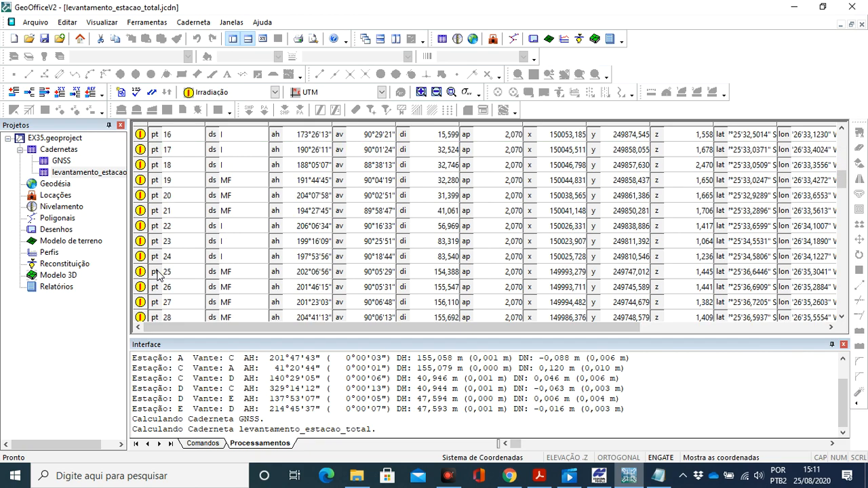
pyautogui.scroll(-3, 155, 273)
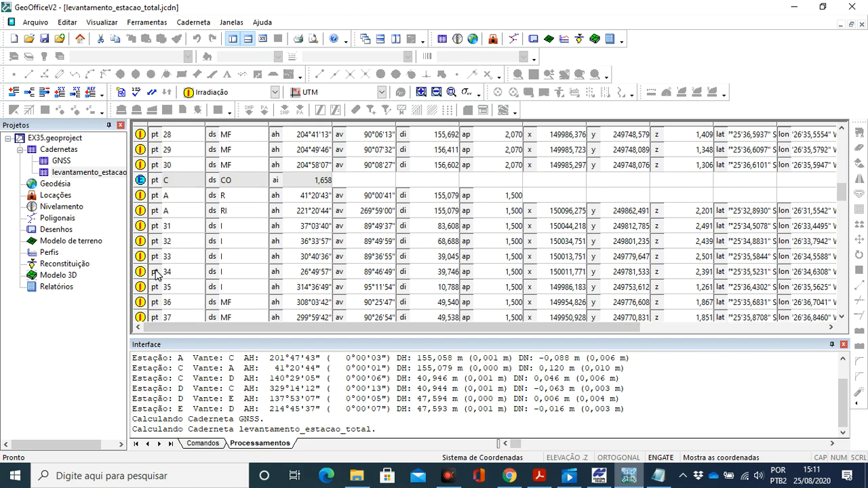
pyautogui.click(142, 197)
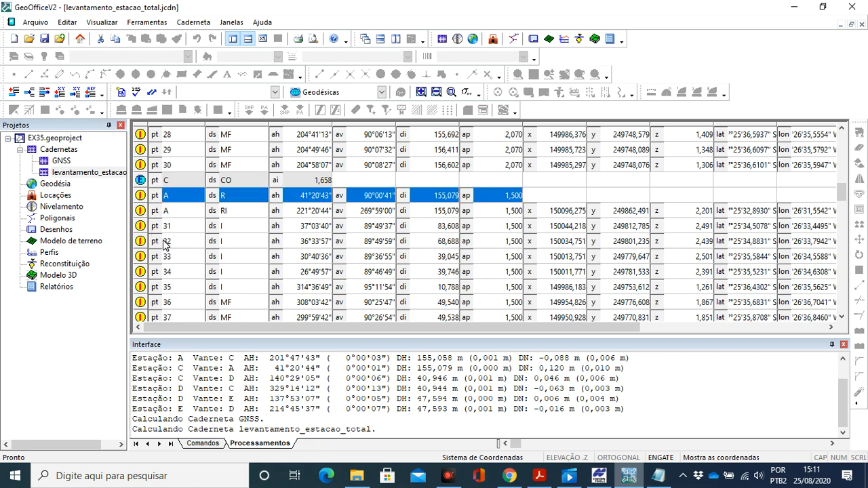
pyautogui.scroll(-7, 164, 246)
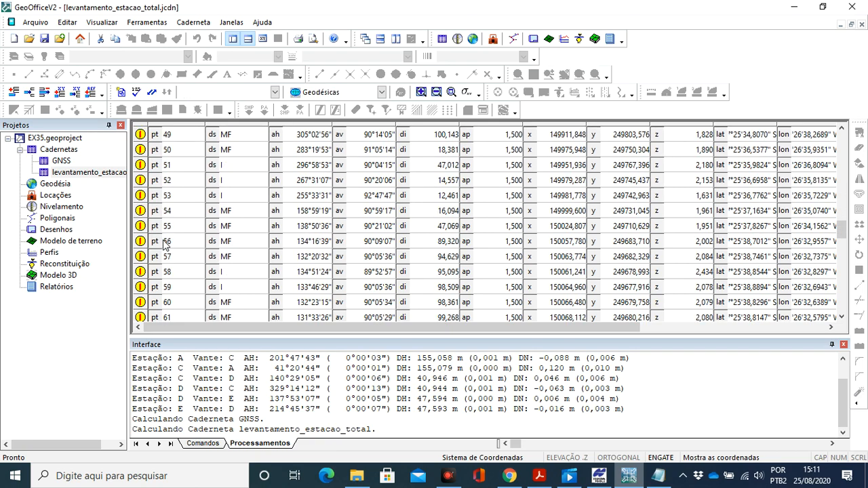
pyautogui.scroll(-3, 164, 246)
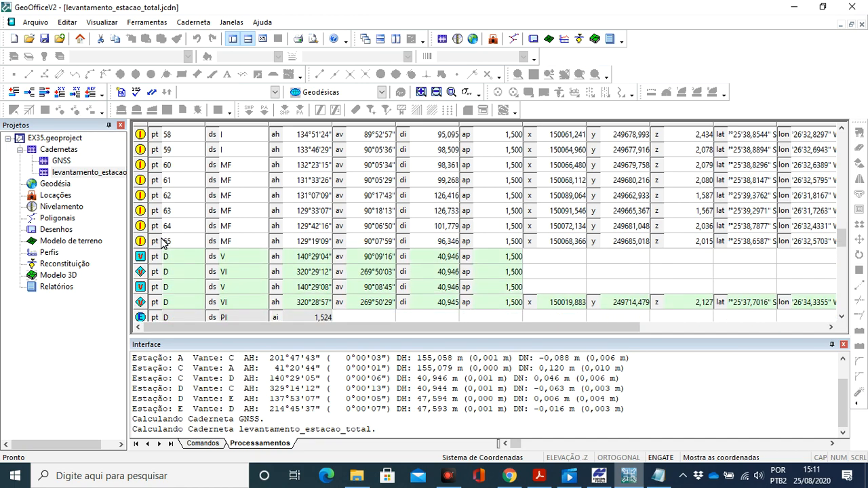
pyautogui.scroll(-2, 162, 242)
pyautogui.click(144, 242)
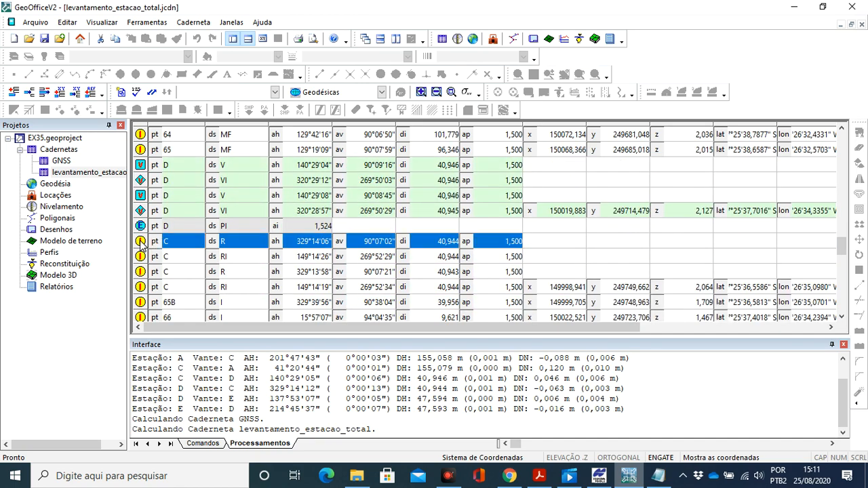
pyautogui.keyDown('ctrl'); pyautogui.click(163, 272); pyautogui.keyUp('ctrl')
pyautogui.scroll(-6, 164, 266)
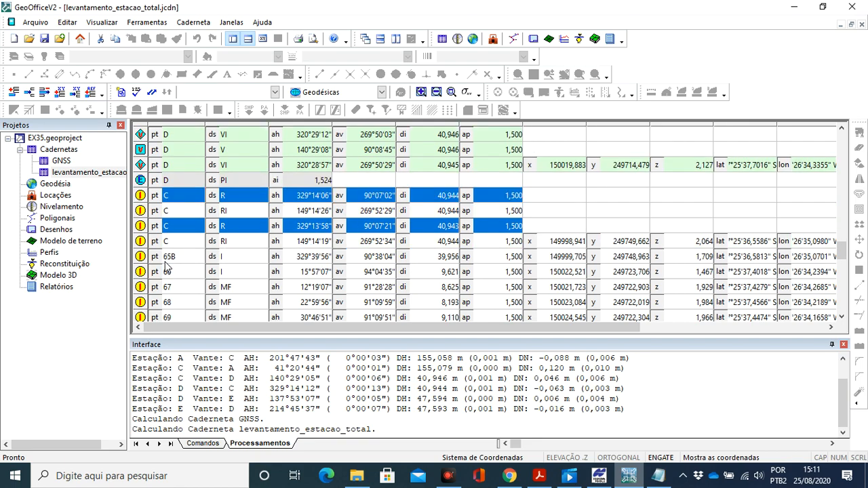
pyautogui.scroll(-7, 164, 266)
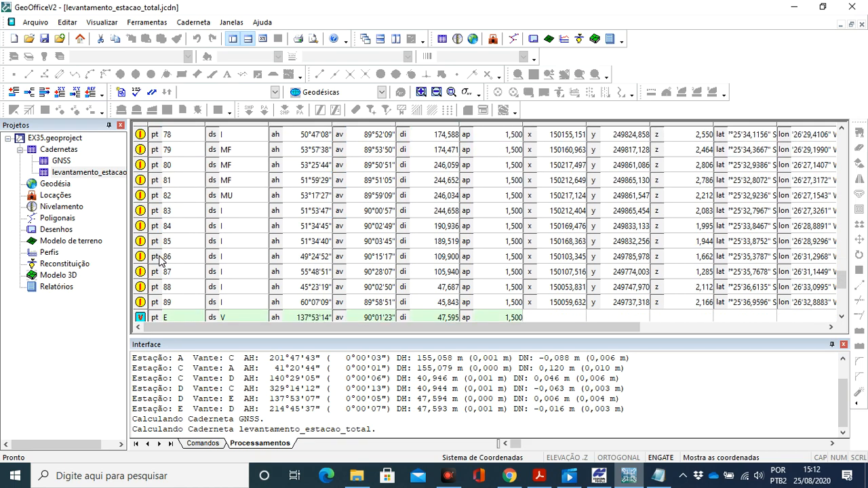
pyautogui.scroll(-1, 158, 260)
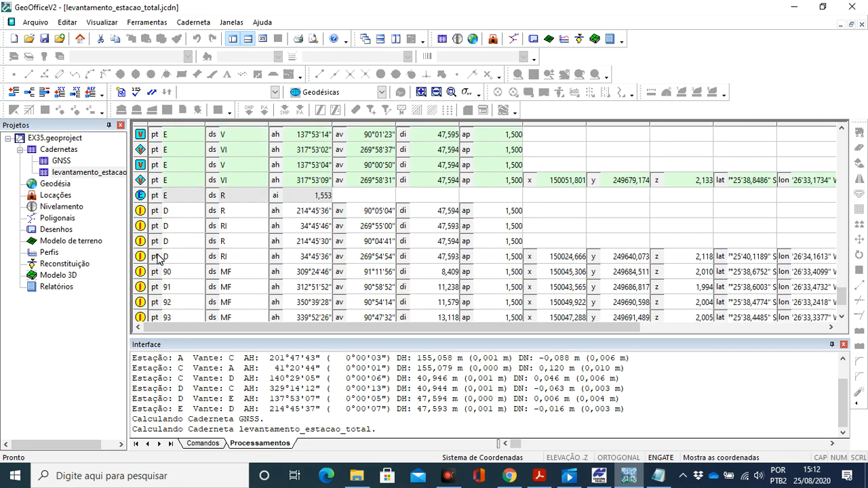
pyautogui.click(143, 213)
pyautogui.keyDown('ctrl'); pyautogui.click(142, 242); pyautogui.keyUp('ctrl')
pyautogui.scroll(-2, 160, 261)
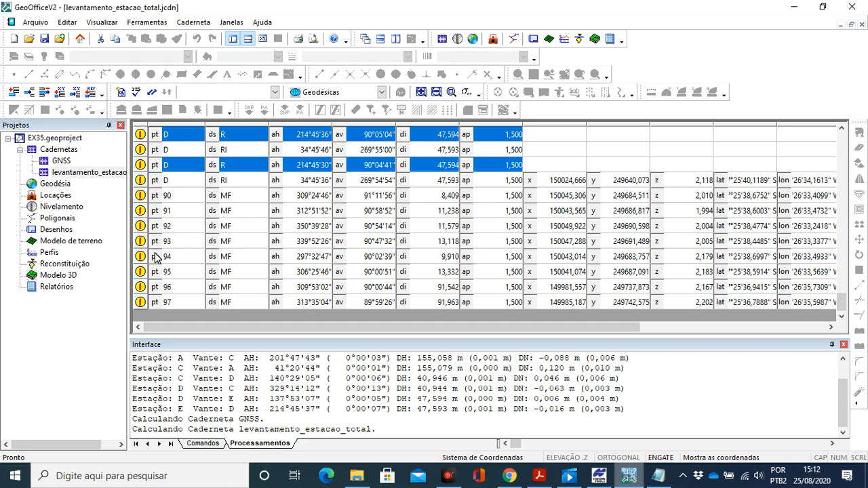
pyautogui.scroll(1, 158, 256)
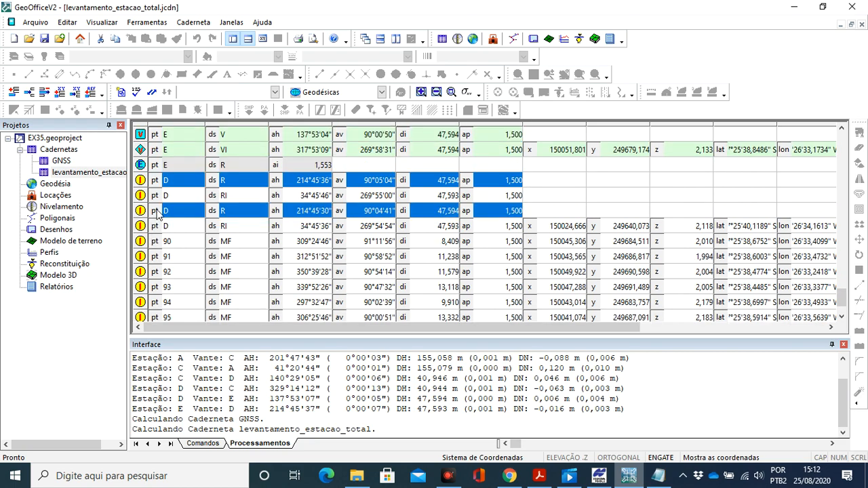
pyautogui.click(275, 92)
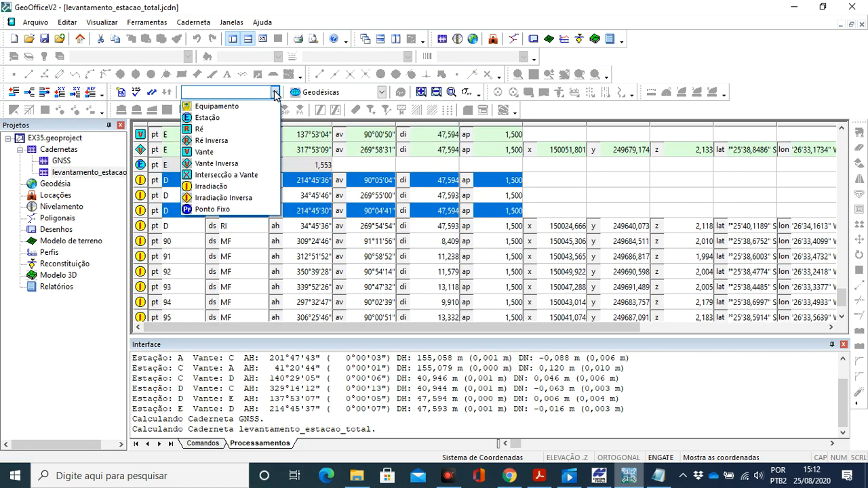
pyautogui.click(233, 135)
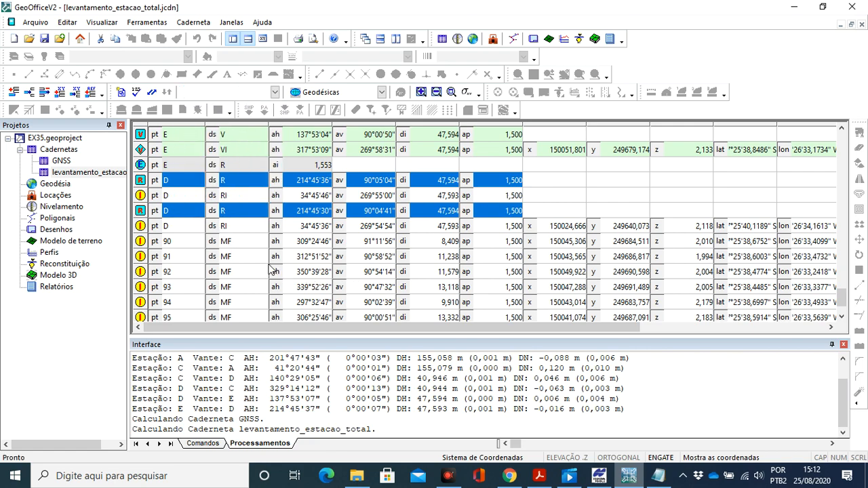
pyautogui.click(239, 243)
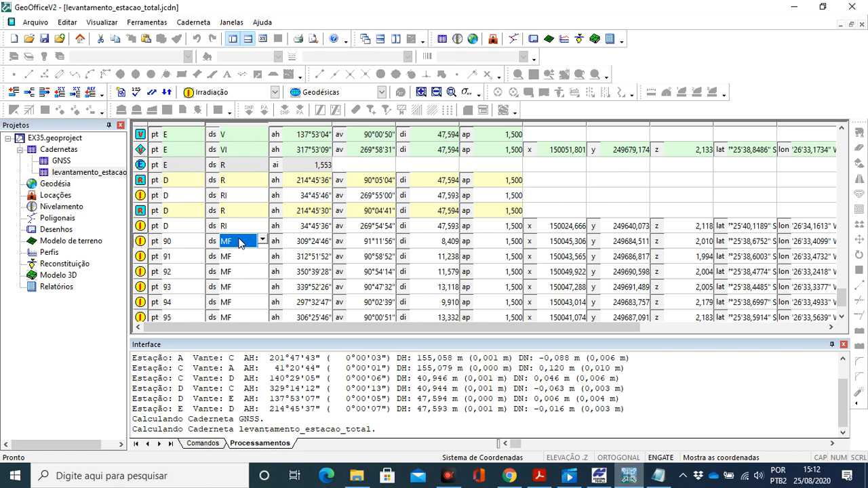
# - Classify all observations described RI at stations A, C, D and E as Ré Inversa
pyautogui.scroll(15, 251, 242)
pyautogui.scroll(15, 254, 241)
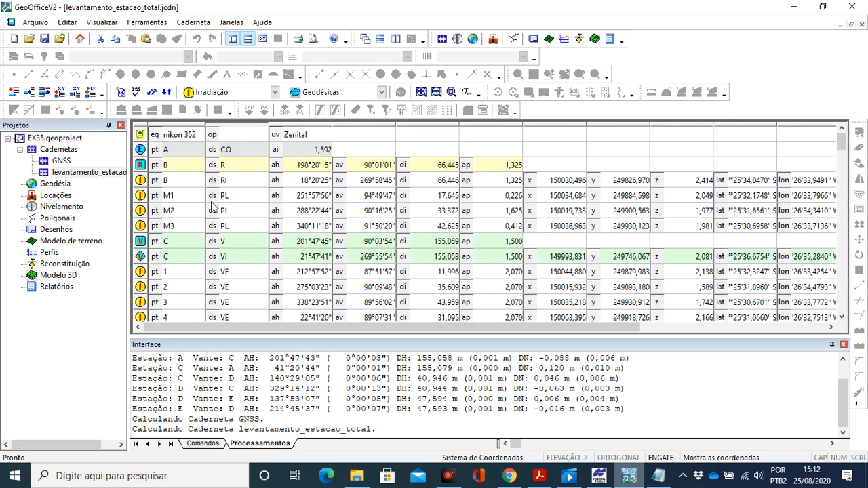
pyautogui.click(141, 183)
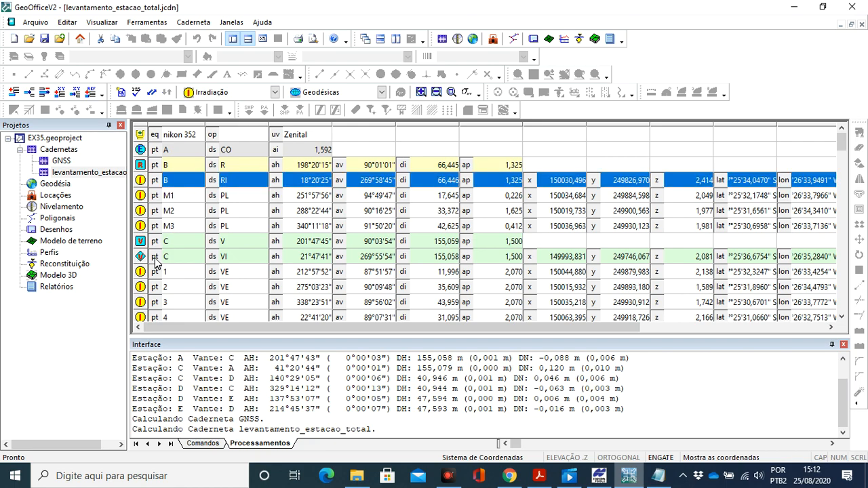
pyautogui.scroll(-2, 156, 259)
pyautogui.scroll(-6, 156, 258)
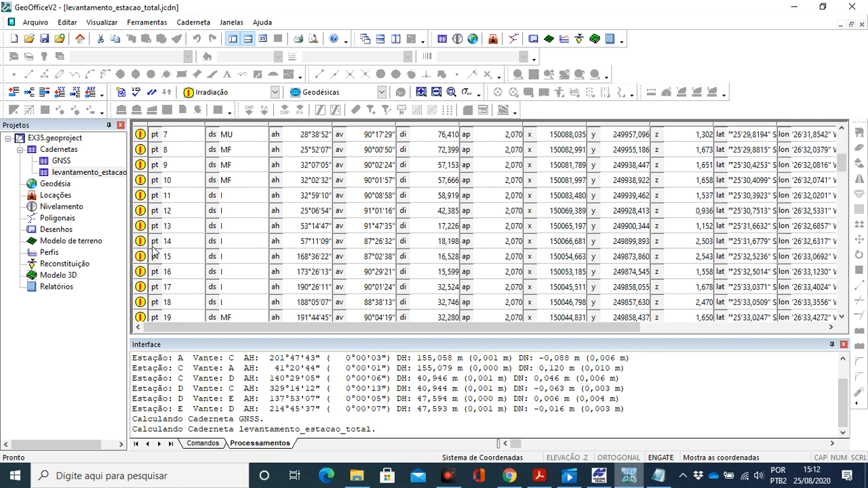
pyautogui.scroll(-3, 152, 249)
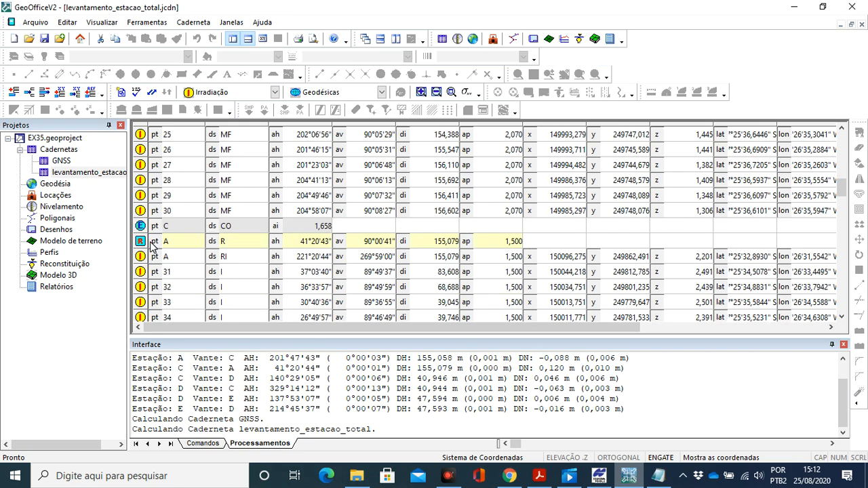
pyautogui.click(141, 258)
pyautogui.scroll(-4, 146, 261)
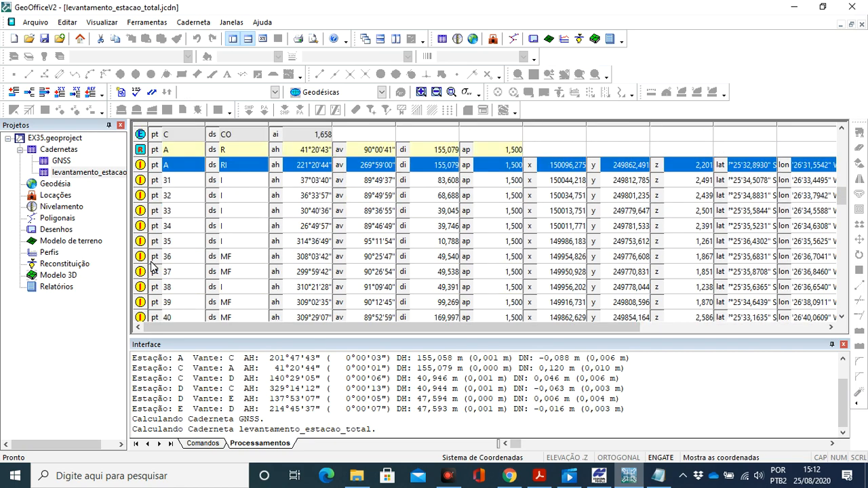
pyautogui.scroll(-7, 149, 258)
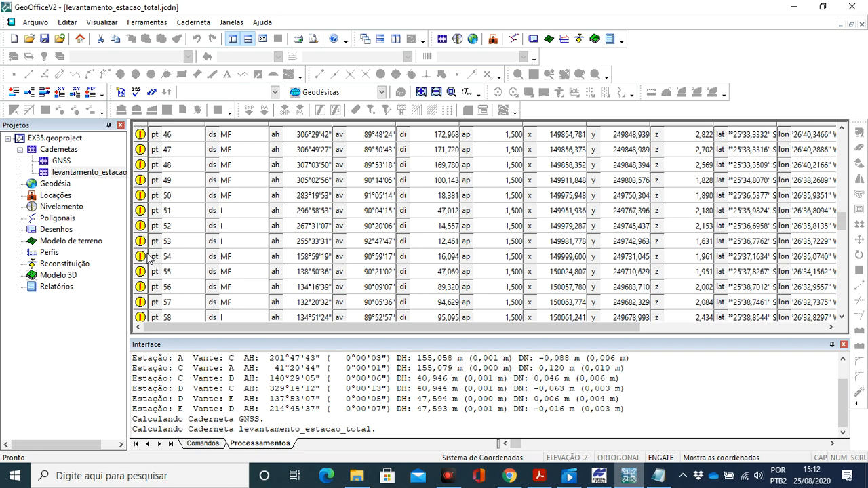
pyautogui.scroll(-3, 148, 257)
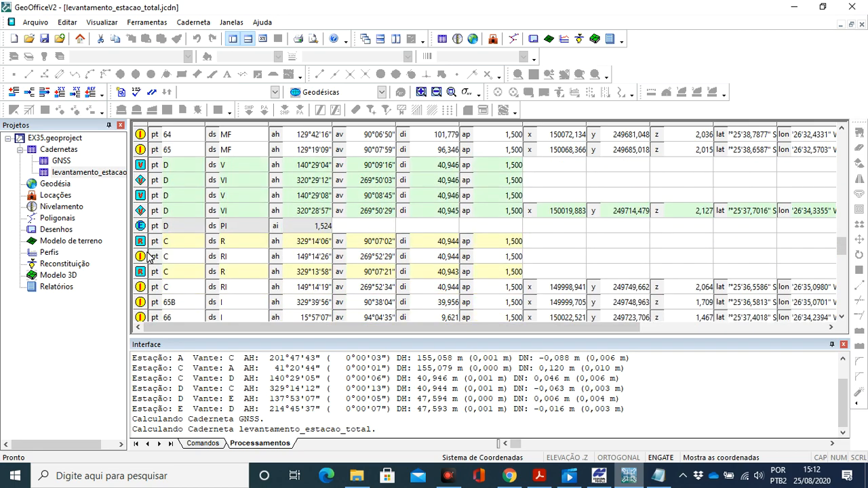
pyautogui.click(141, 257)
pyautogui.keyDown('ctrl'); pyautogui.click(141, 287); pyautogui.keyUp('ctrl')
pyautogui.scroll(-5, 140, 287)
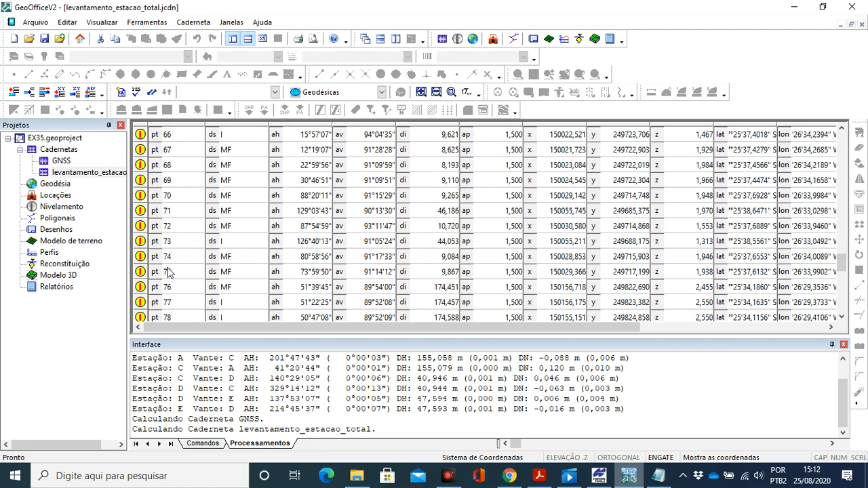
pyautogui.scroll(-6, 166, 270)
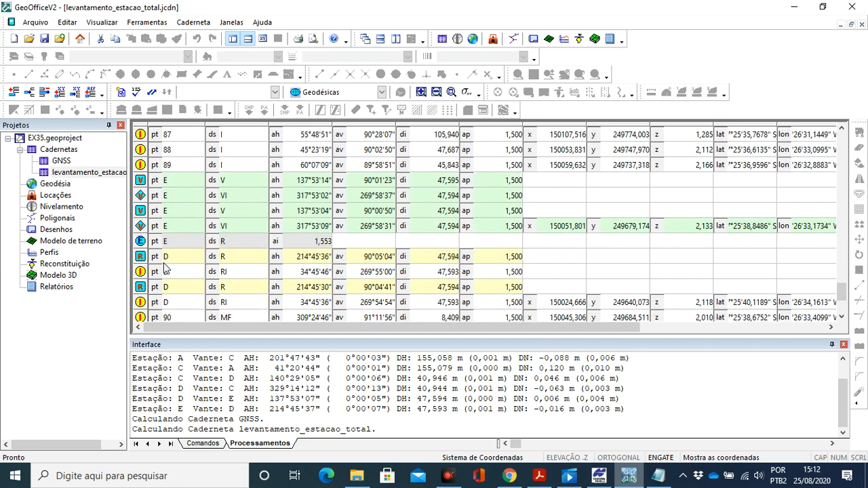
pyautogui.click(143, 272)
pyautogui.keyDown('ctrl'); pyautogui.click(141, 302); pyautogui.keyUp('ctrl')
pyautogui.scroll(-3, 156, 285)
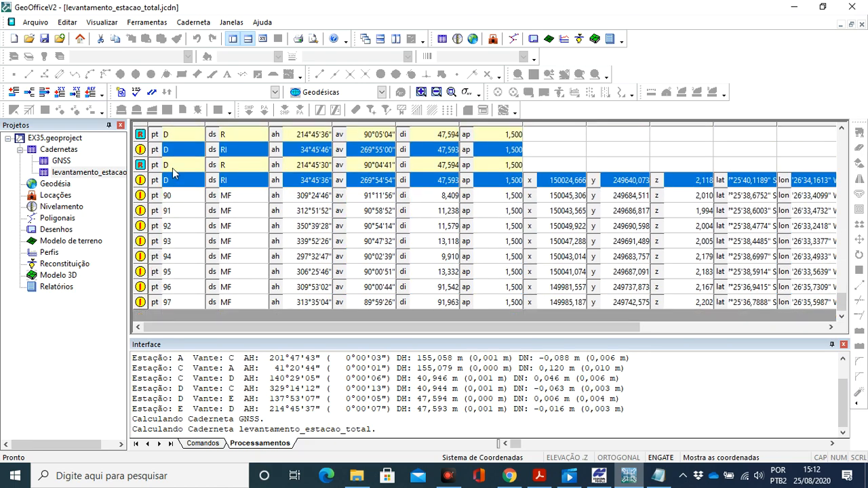
pyautogui.click(276, 93)
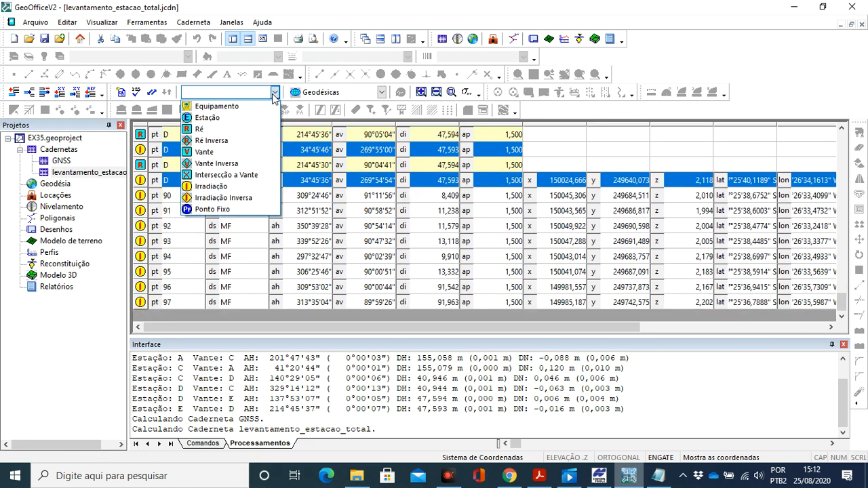
pyautogui.click(238, 140)
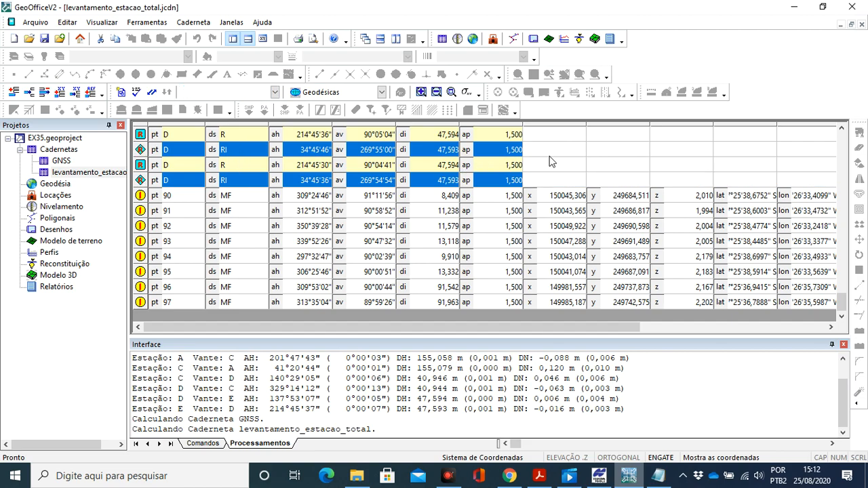
# - Review the levantamento_estacao_total field book from station A to E, checking the classification of its Ré, Ré Inversa and Vante observations
pyautogui.scroll(12, 167, 214)
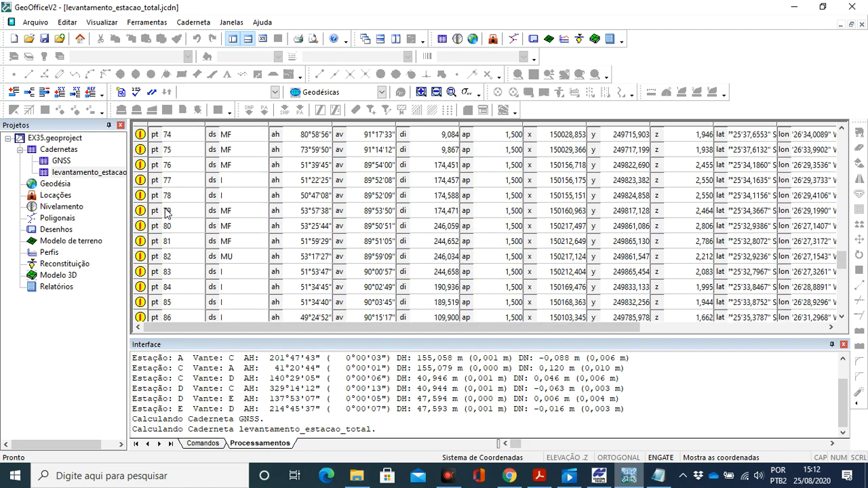
pyautogui.scroll(20, 167, 211)
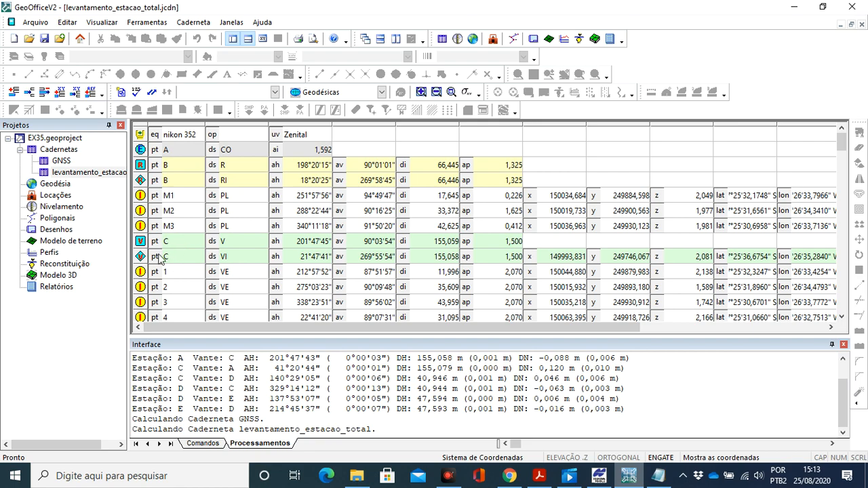
pyautogui.scroll(-13, 150, 270)
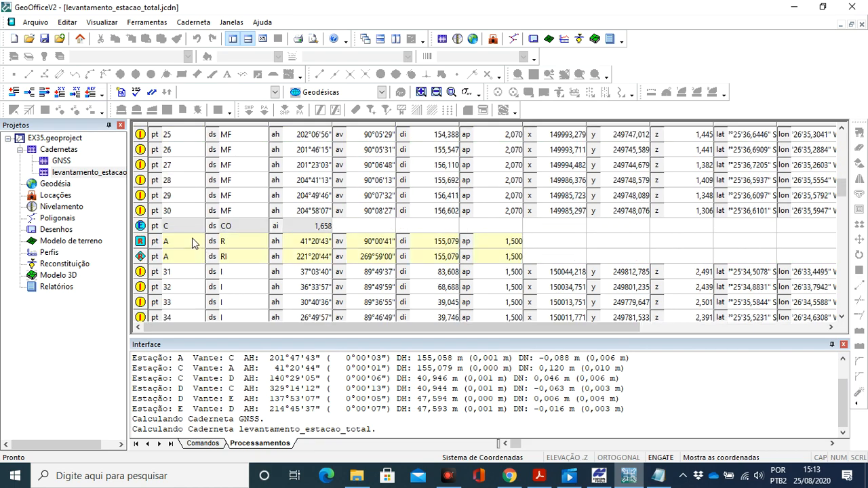
pyautogui.scroll(1, 191, 232)
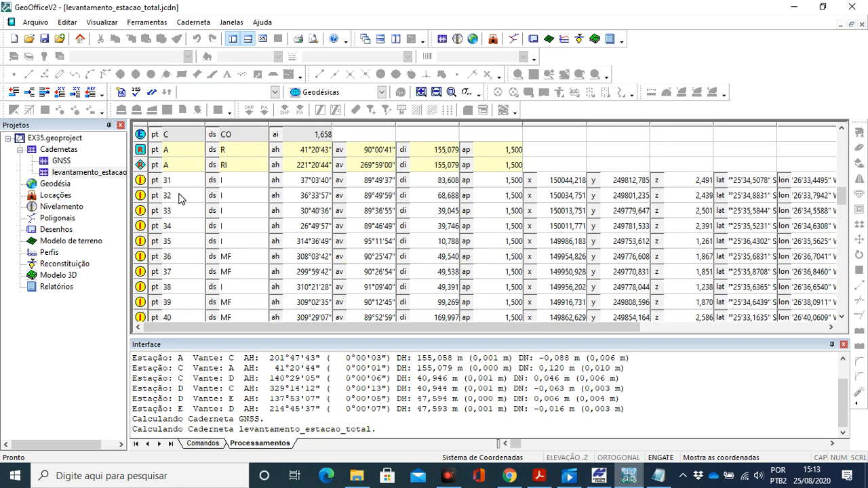
pyautogui.scroll(-6, 180, 198)
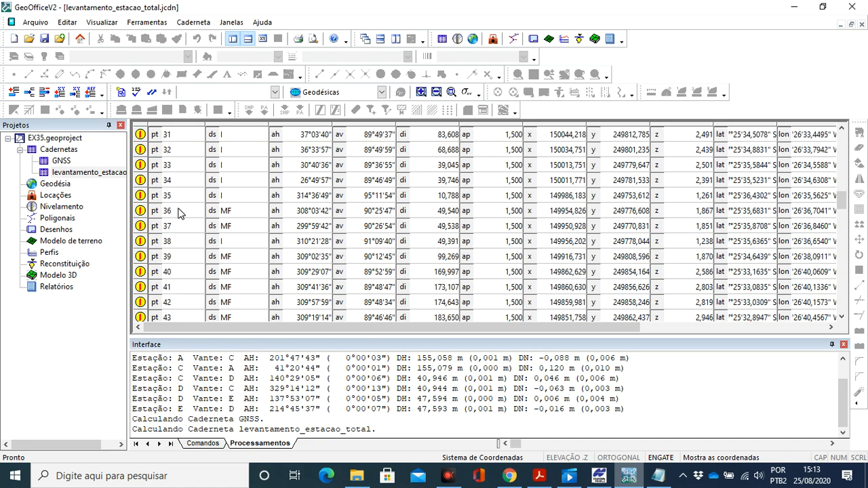
pyautogui.scroll(-5, 179, 213)
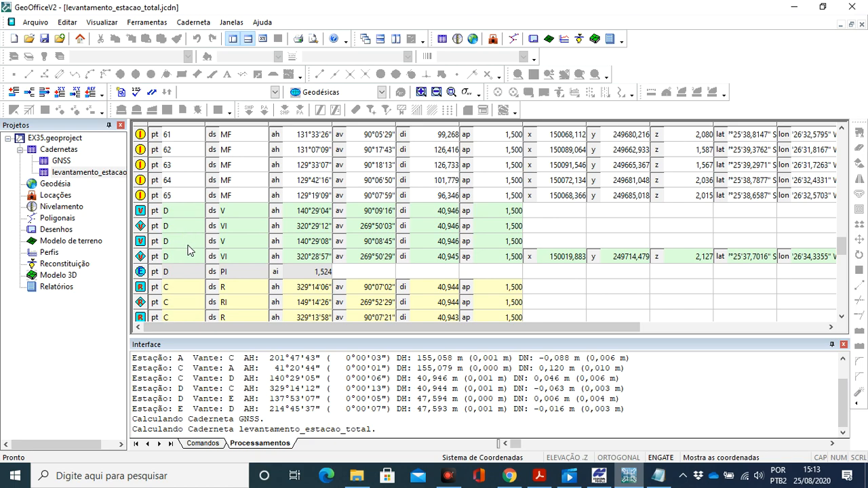
pyautogui.scroll(-3, 185, 234)
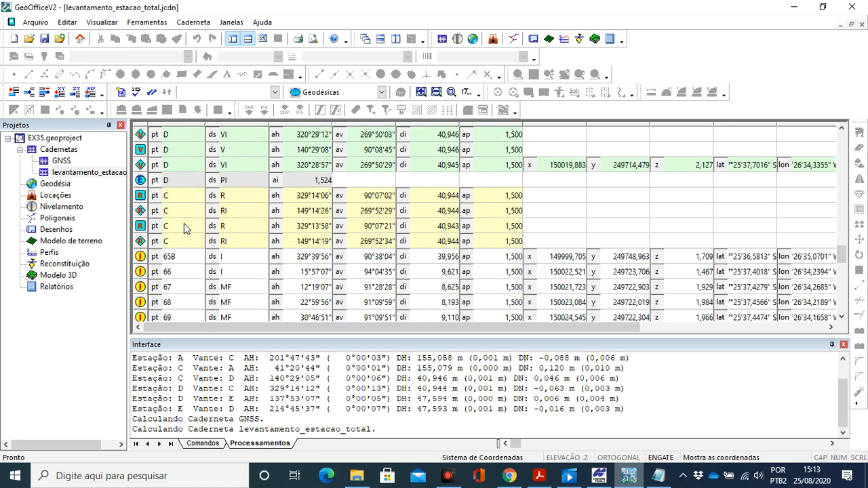
pyautogui.scroll(-6, 184, 223)
pyautogui.scroll(-7, 182, 224)
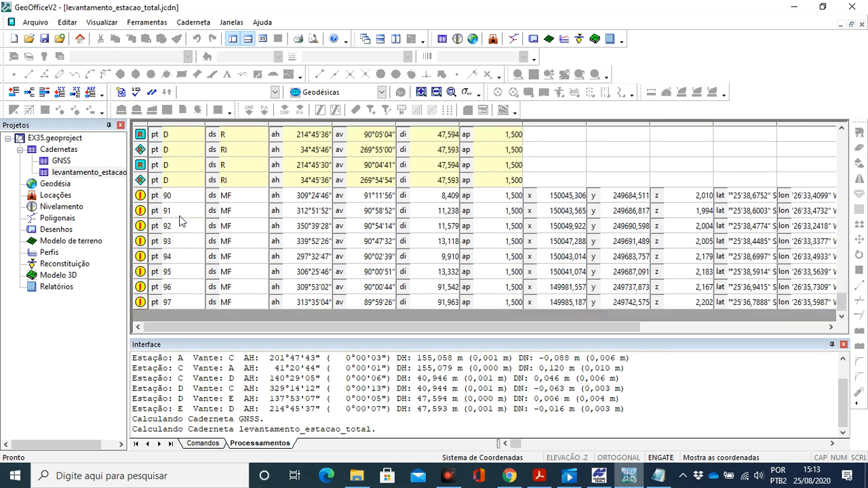
pyautogui.scroll(1, 189, 217)
pyautogui.scroll(1, 189, 218)
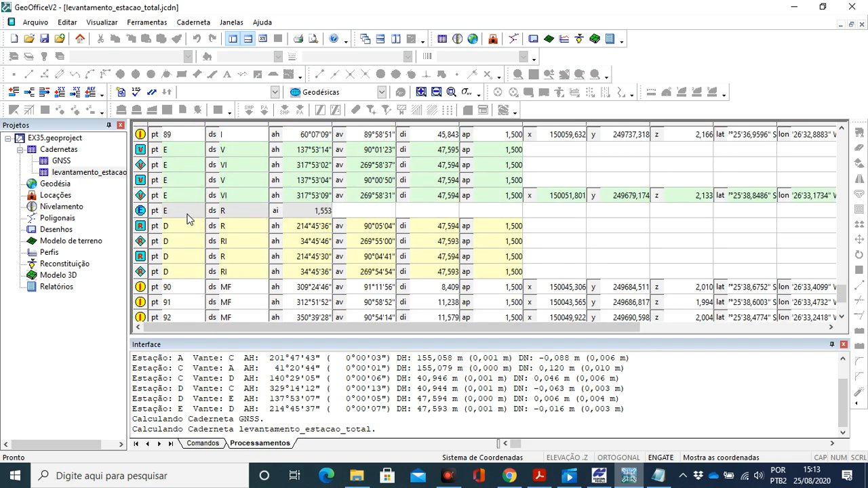
pyautogui.scroll(-2, 191, 251)
pyautogui.scroll(20, 189, 258)
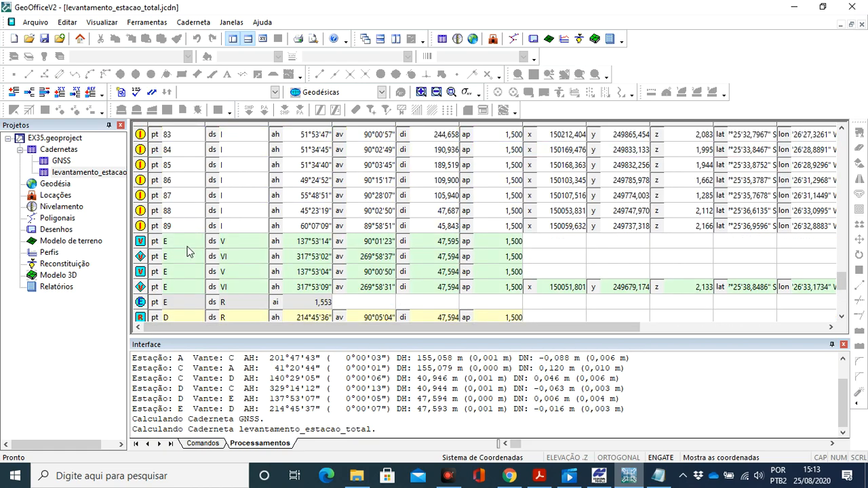
pyautogui.scroll(2, 188, 246)
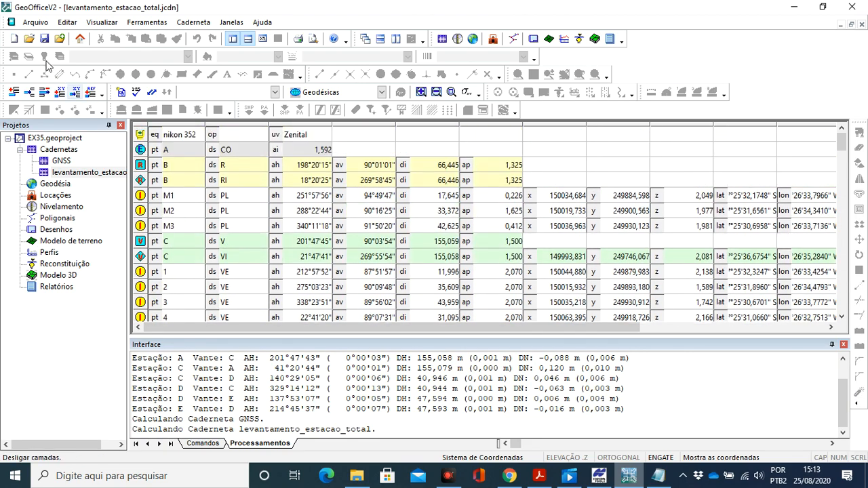
# - Save the levantamento_estacao_total field book to recalculate its coordinates, and look through the coordinates of the surveyed points
pyautogui.click(44, 40)
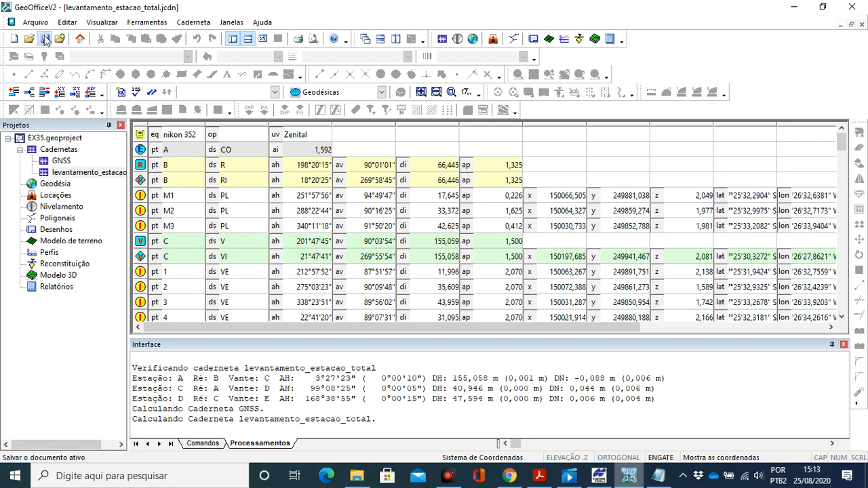
pyautogui.scroll(-5, 632, 214)
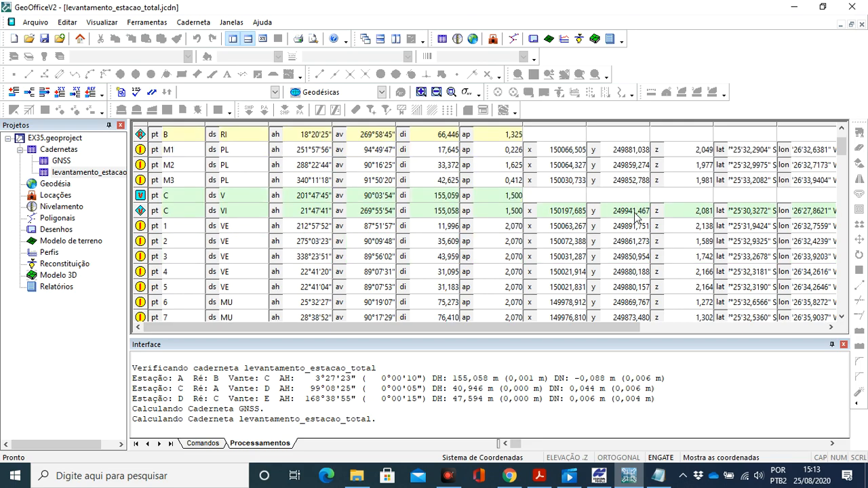
pyautogui.scroll(-1, 636, 214)
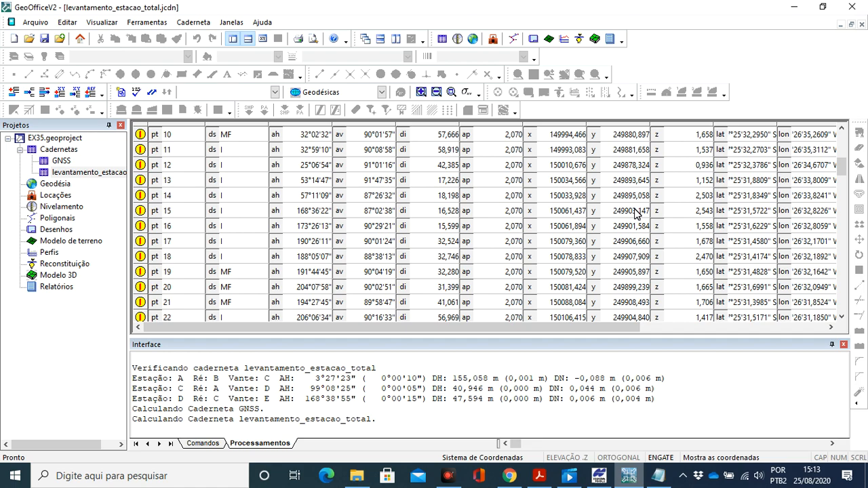
pyautogui.scroll(6, 447, 259)
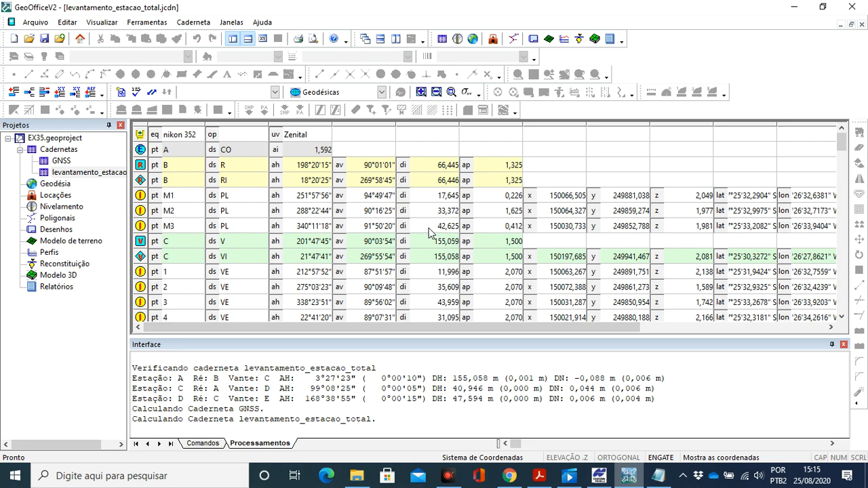
pyautogui.click(43, 43)
# - Create a drawing named PTL from the GNSS and levantamento_estacao_total field books, in Topográficas Local coordinates with the GeoField model Nenhum
pyautogui.click(534, 39)
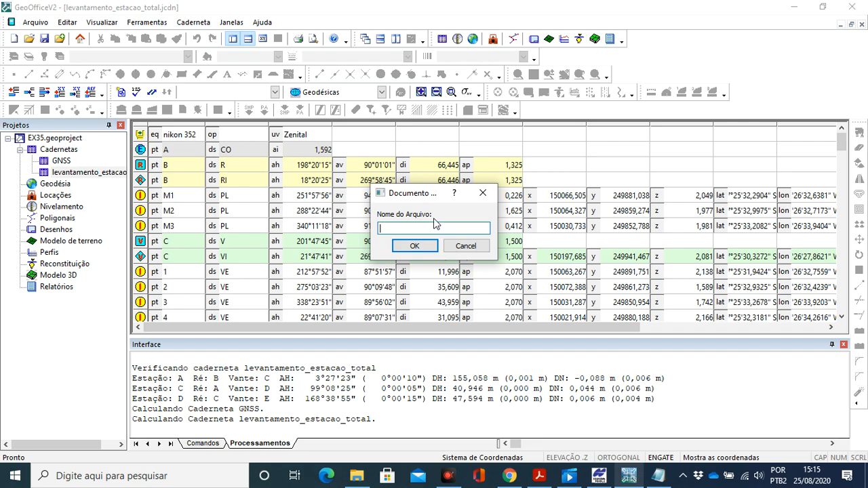
pyautogui.write('PTL')
pyautogui.click(422, 249)
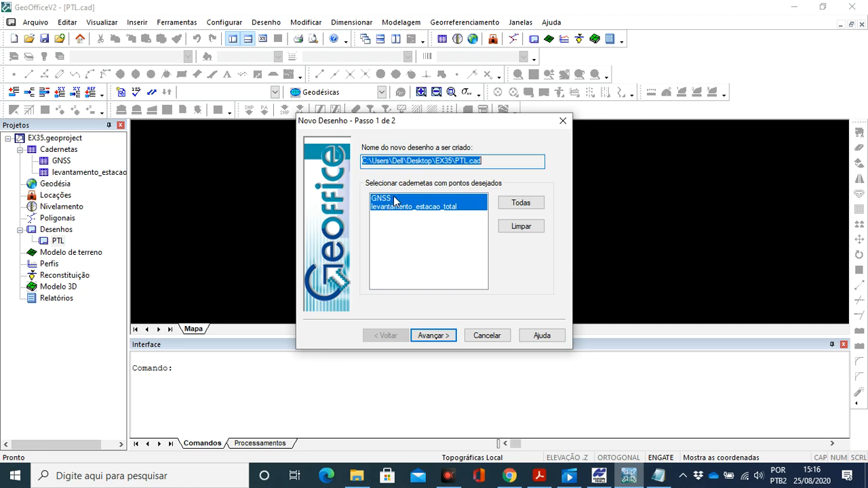
pyautogui.click(426, 337)
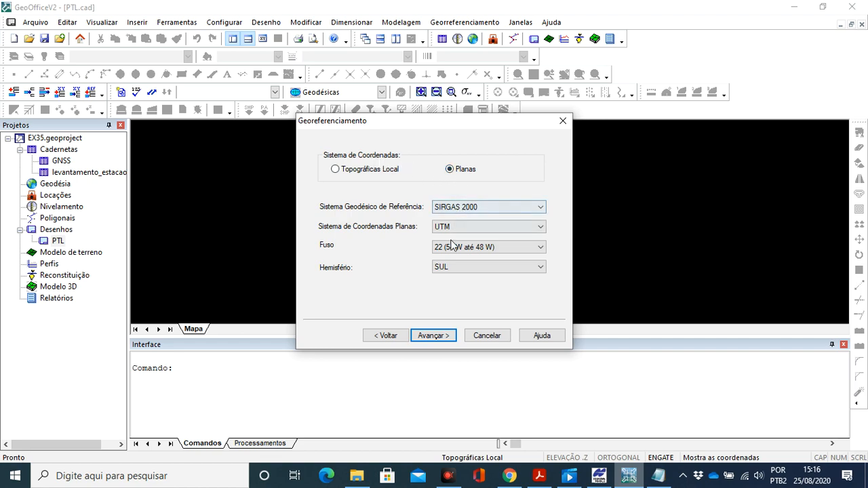
pyautogui.click(370, 175)
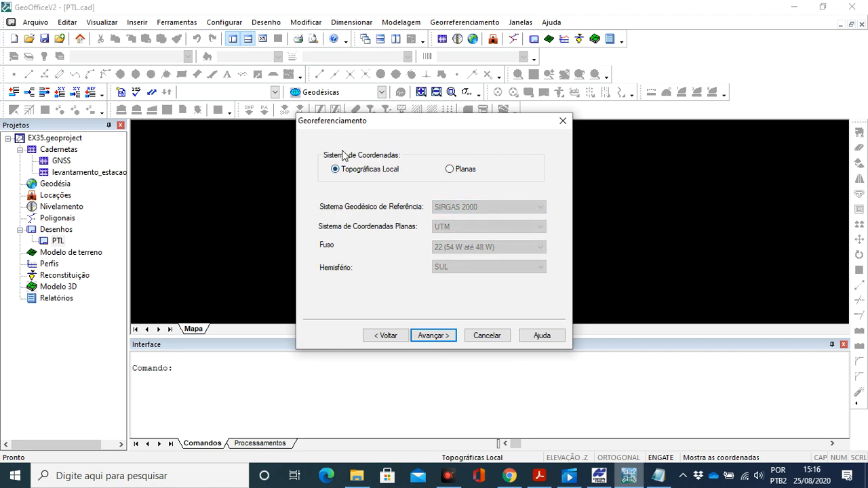
pyautogui.click(438, 338)
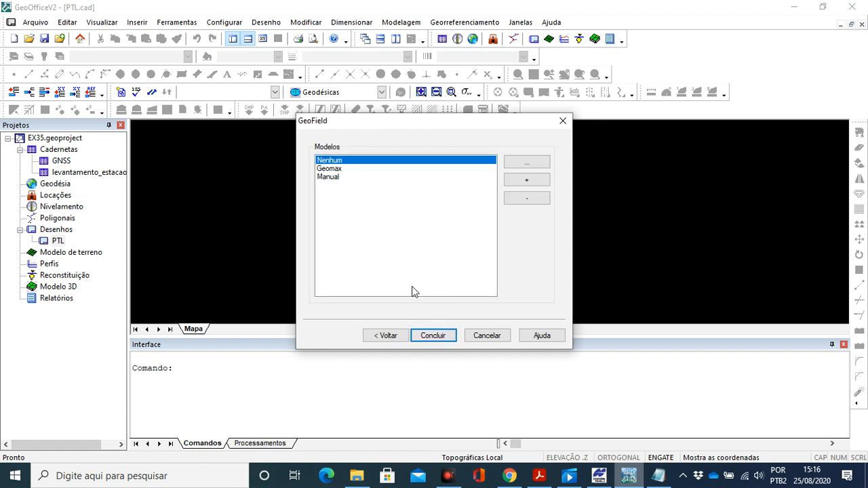
pyautogui.click(432, 336)
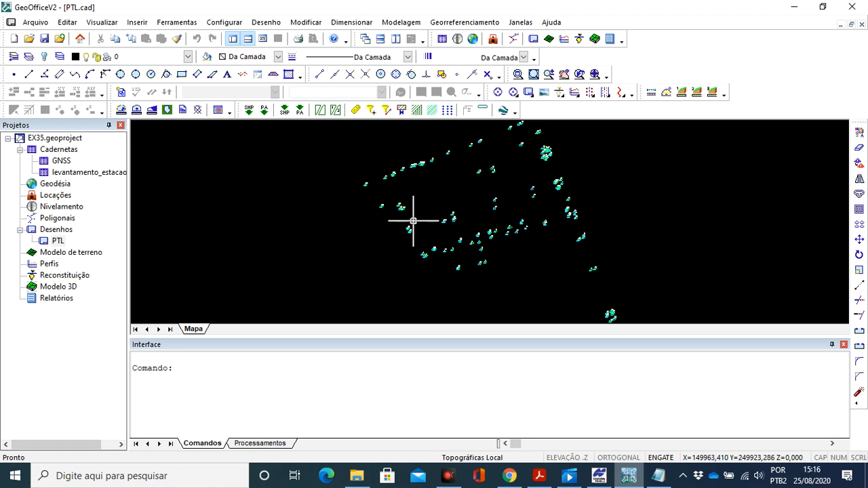
# - Start a polyline at point *121 in the PTL drawing, consulting exercise 35 in Adobe Acrobat Reader for the property's vertices
pyautogui.scroll(5, 451, 214)
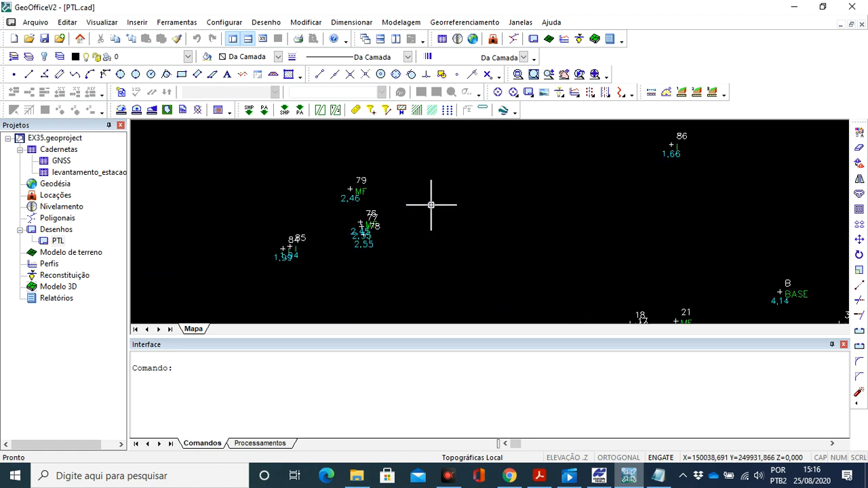
pyautogui.scroll(-5, 431, 204)
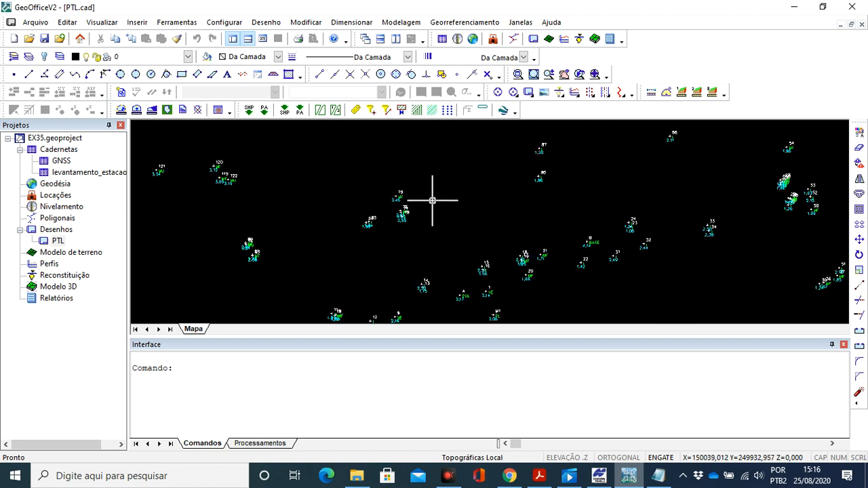
pyautogui.scroll(-2, 432, 198)
pyautogui.moveTo(433, 198)
pyautogui.mouseDown()
pyautogui.moveTo(397, 223)
pyautogui.moveTo(376, 217)
pyautogui.mouseUp()
pyautogui.scroll(-1, 390, 225)
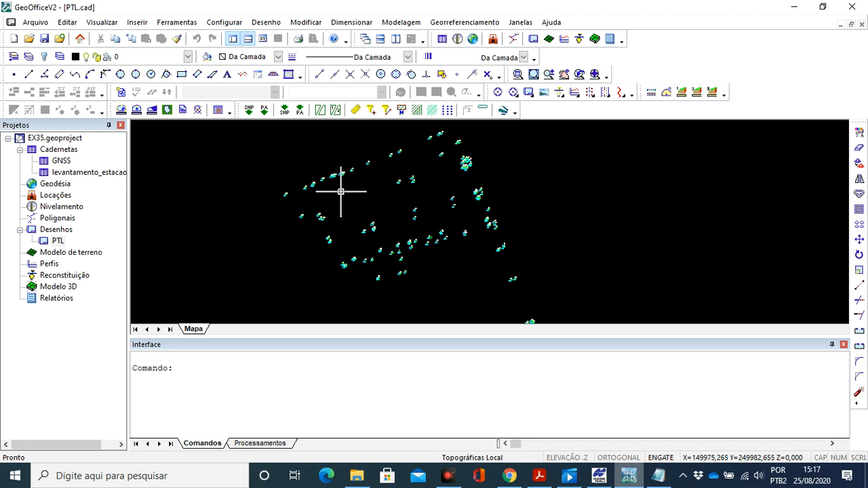
pyautogui.click(265, 22)
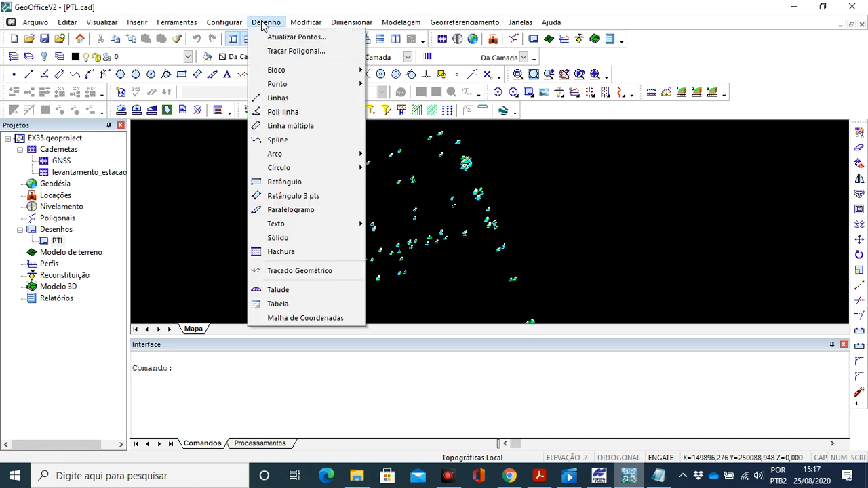
pyautogui.click(280, 112)
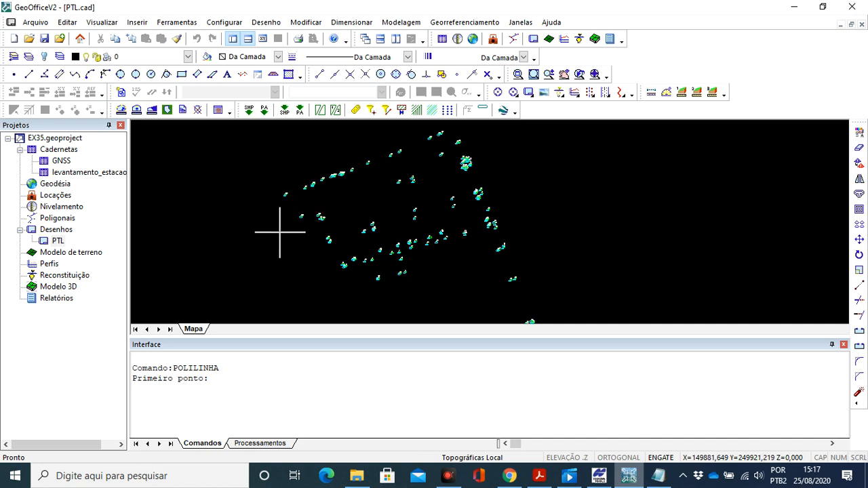
pyautogui.click(540, 477)
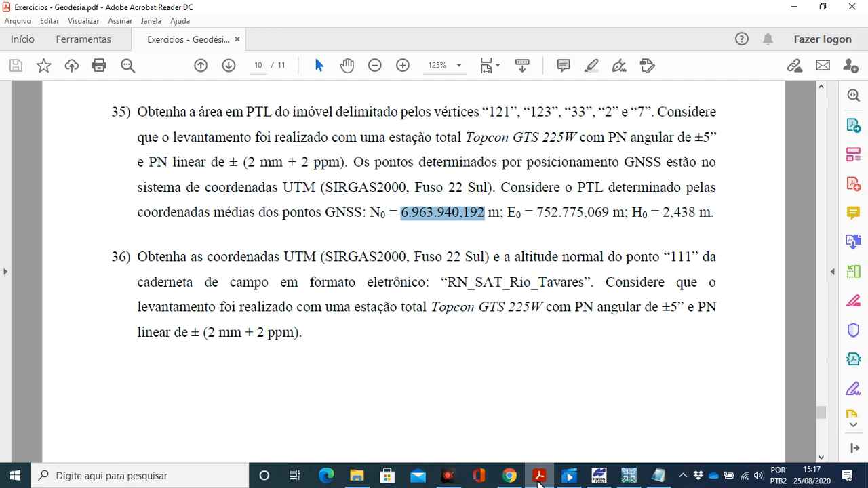
pyautogui.click(539, 482)
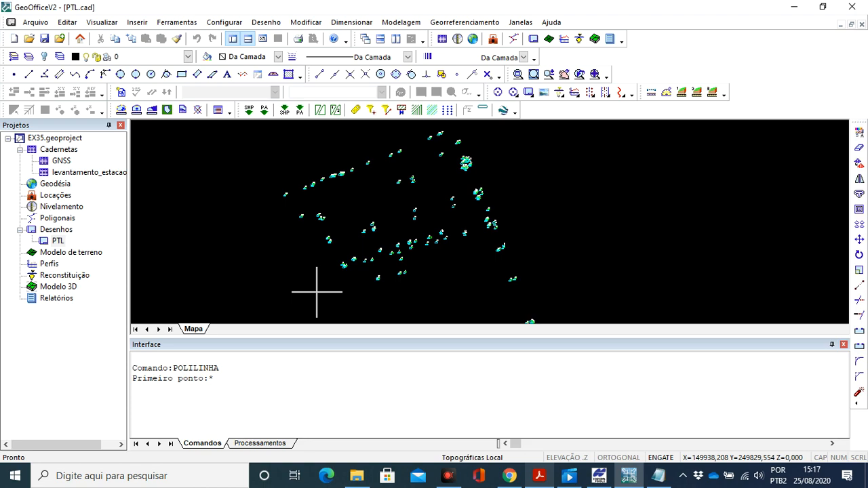
pyautogui.write('21')
pyautogui.press('Return')
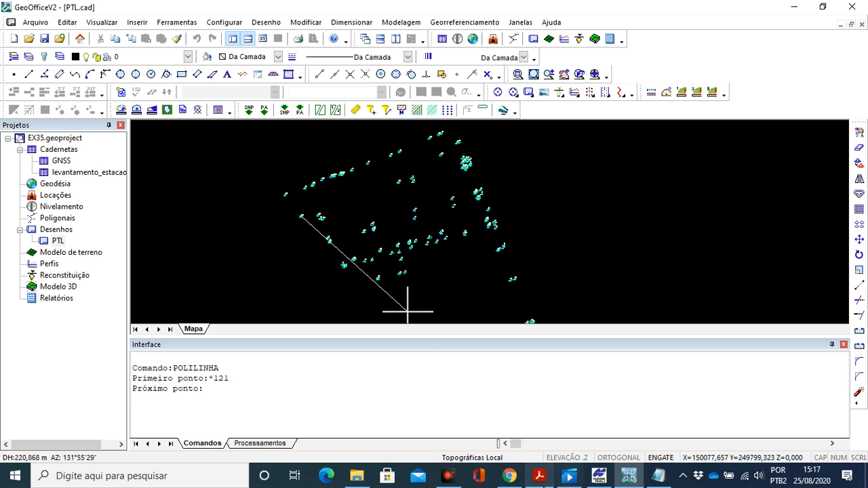
# - Continue the polyline to points *123 and *33, checking the vertex order in exercise 35 in Adobe Acrobat Reader
pyautogui.click(539, 477)
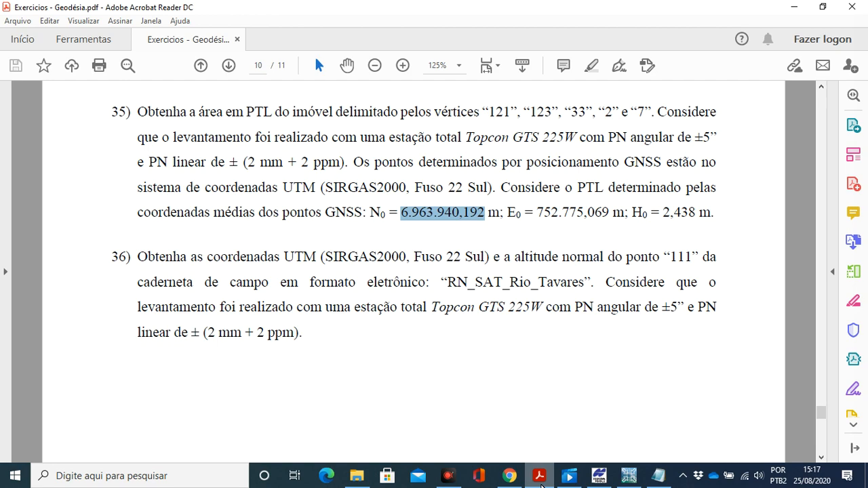
pyautogui.hotkey('alt', 'Tab')
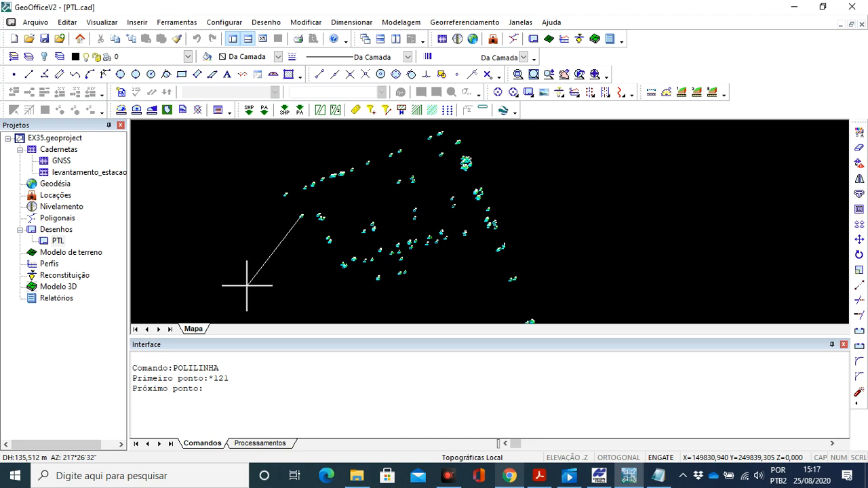
pyautogui.write('*123')
pyautogui.press('Return')
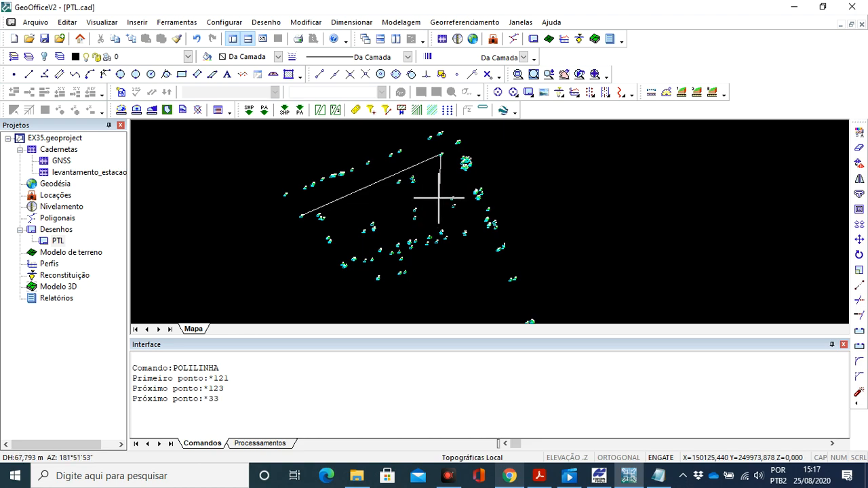
pyautogui.write('*33')
pyautogui.press('Return')
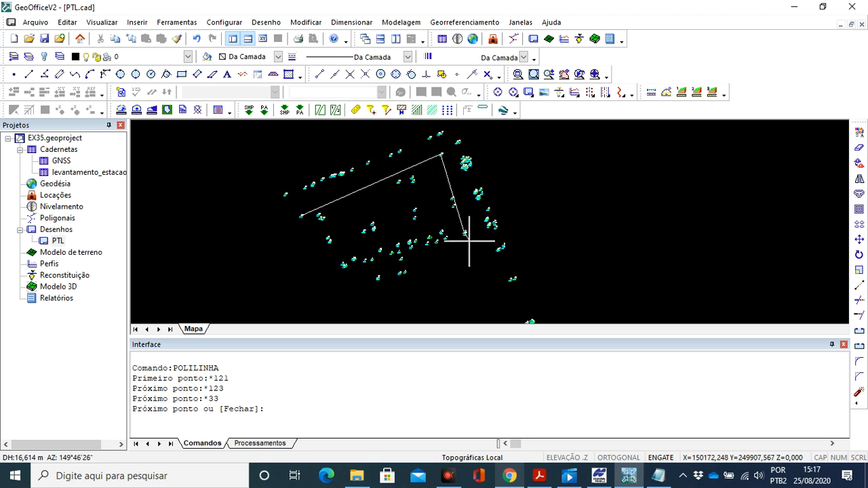
# - Check the remaining vertices in exercise 35, continue the polyline through points *2 and *7, and close it at *121
pyautogui.click(542, 482)
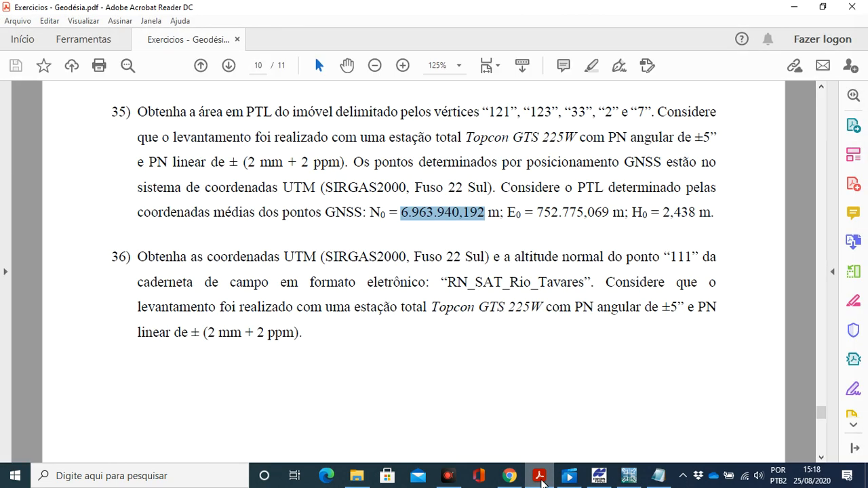
pyautogui.click(540, 479)
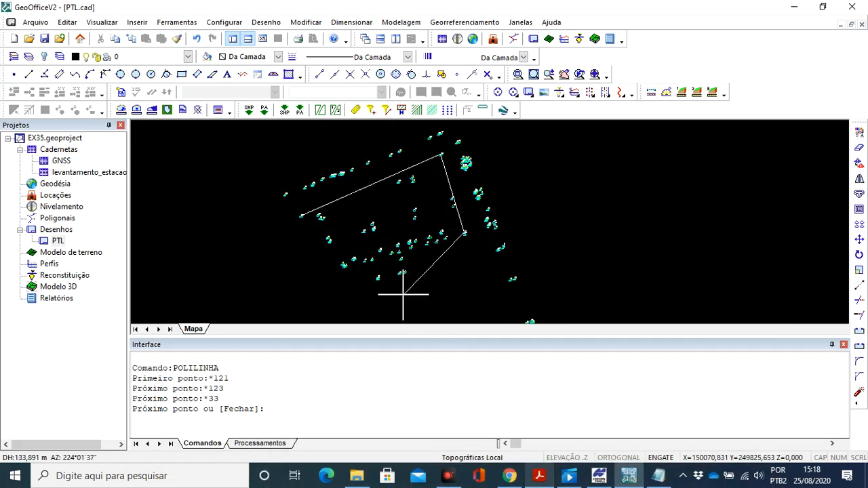
pyautogui.write('*2')
pyautogui.press('Return')
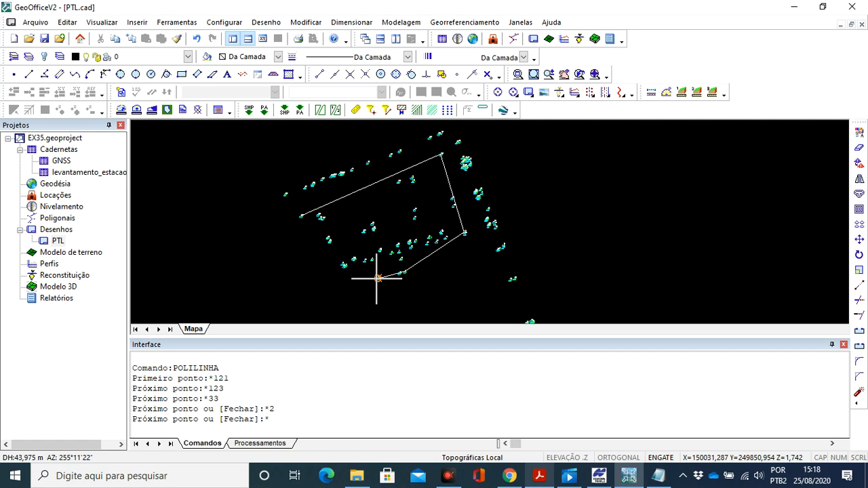
pyautogui.write('*7')
pyautogui.press('Return')
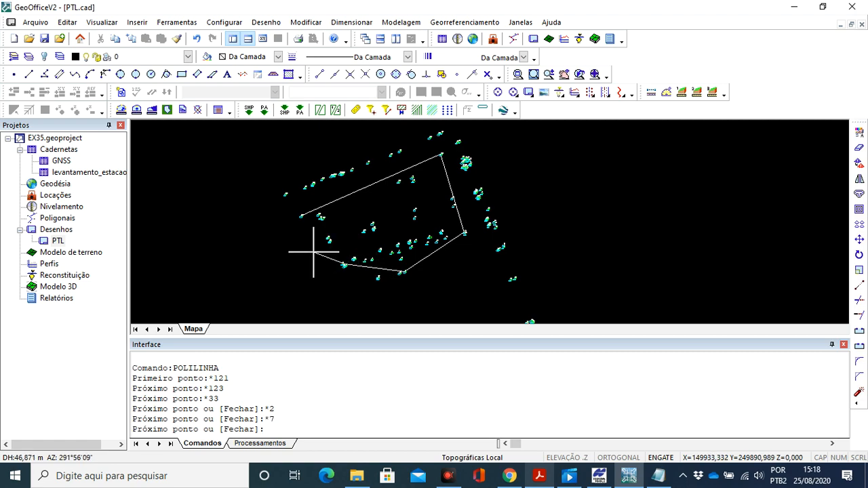
pyautogui.write('*121')
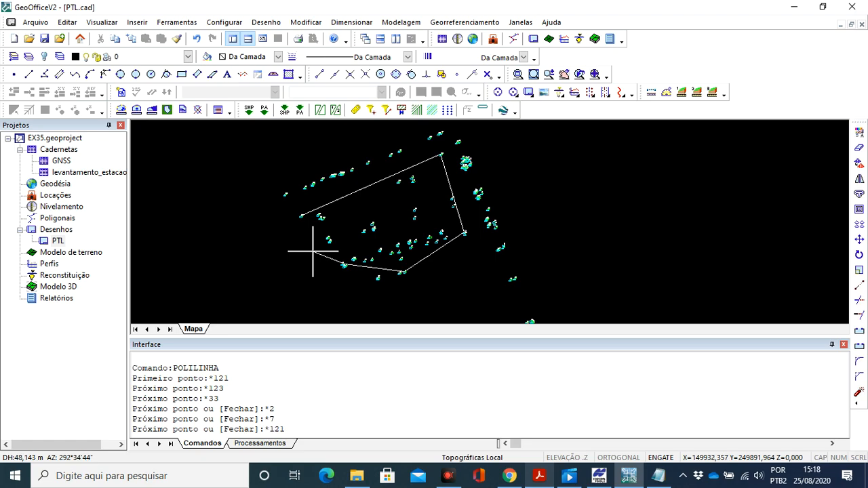
pyautogui.press('Return')
pyautogui.press('Return')
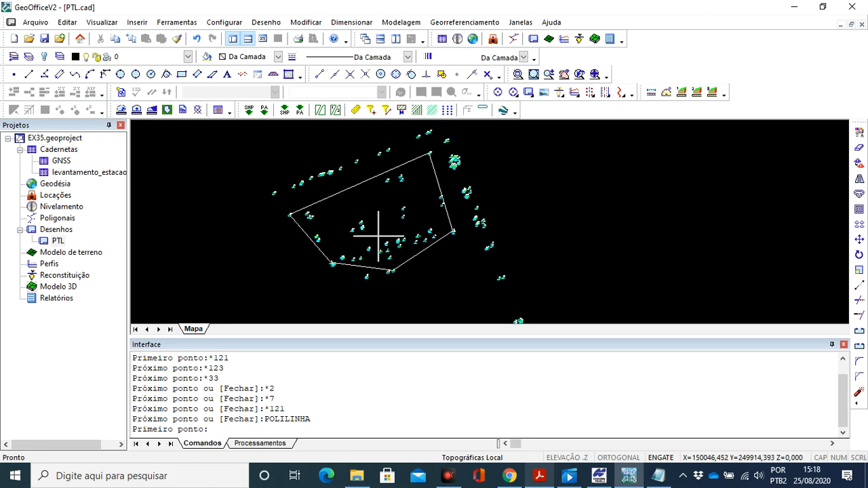
# - Examine the drawn property boundary and its surrounding surveyed points, including the side between points 33 and 2
pyautogui.scroll(1, 486, 238)
pyautogui.scroll(1, 487, 239)
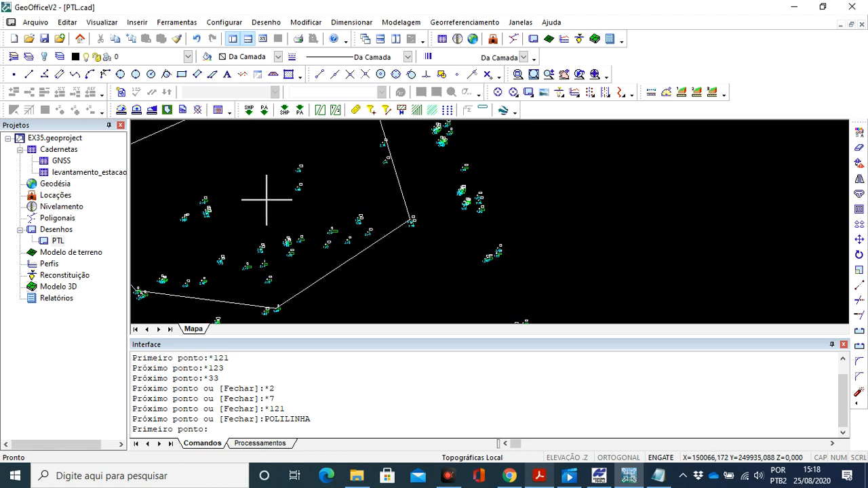
pyautogui.scroll(-1, 269, 202)
pyautogui.scroll(-1, 299, 197)
pyautogui.moveTo(300, 196); pyautogui.dragTo(310, 185)
pyautogui.scroll(2, 345, 216)
pyautogui.scroll(-4, 343, 213)
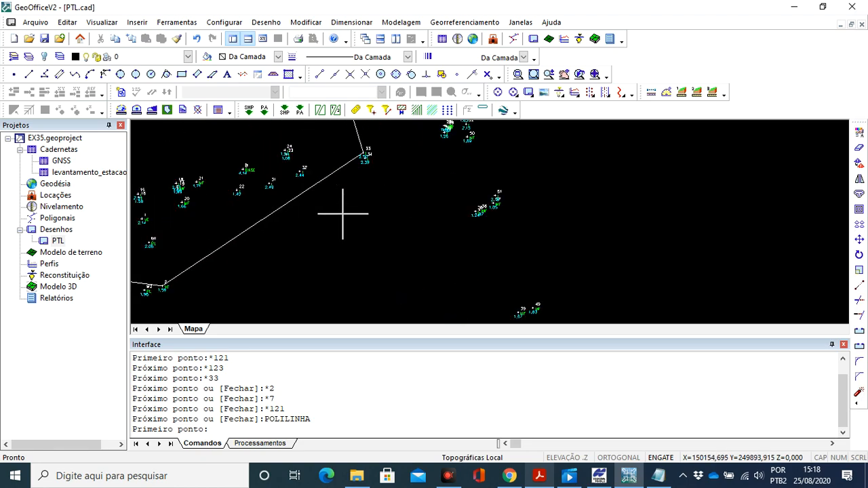
pyautogui.moveTo(341, 214); pyautogui.dragTo(362, 217)
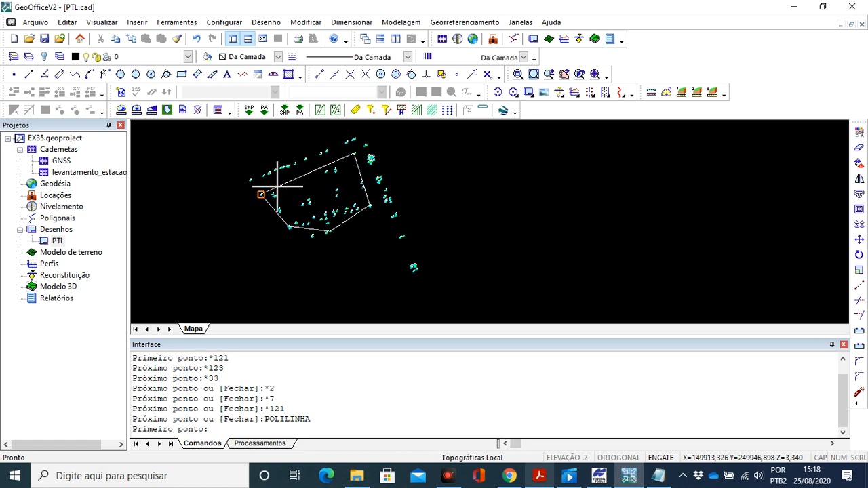
# - Cancel the restarted polyline command and select the closed boundary polyline to read its area and perimeter
pyautogui.press('Escape')
pyautogui.click(308, 172)
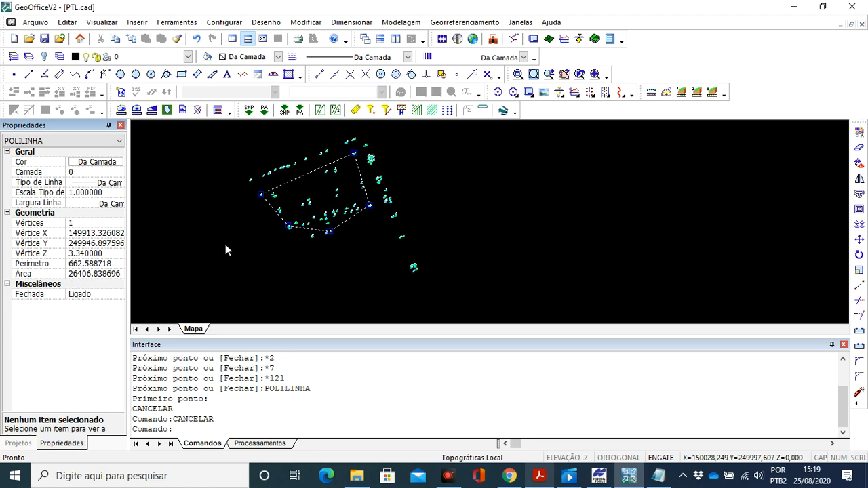
pyautogui.click(120, 126)
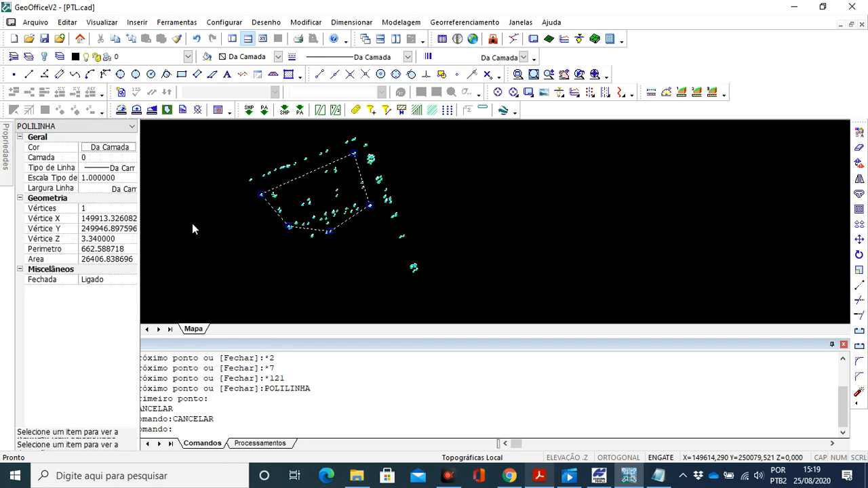
# - Check that the boundary polyline passes through points 121, 123 and 33
pyautogui.scroll(2, 200, 228)
pyautogui.moveTo(302, 218); pyautogui.dragTo(308, 222)
pyautogui.scroll(5, 333, 203)
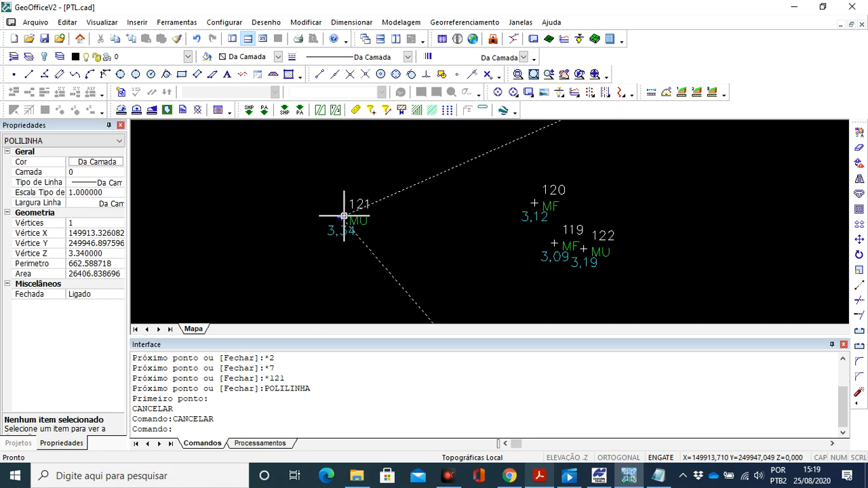
pyautogui.scroll(-5, 346, 207)
pyautogui.scroll(2, 478, 204)
pyautogui.scroll(2, 478, 204)
pyautogui.scroll(-4, 427, 228)
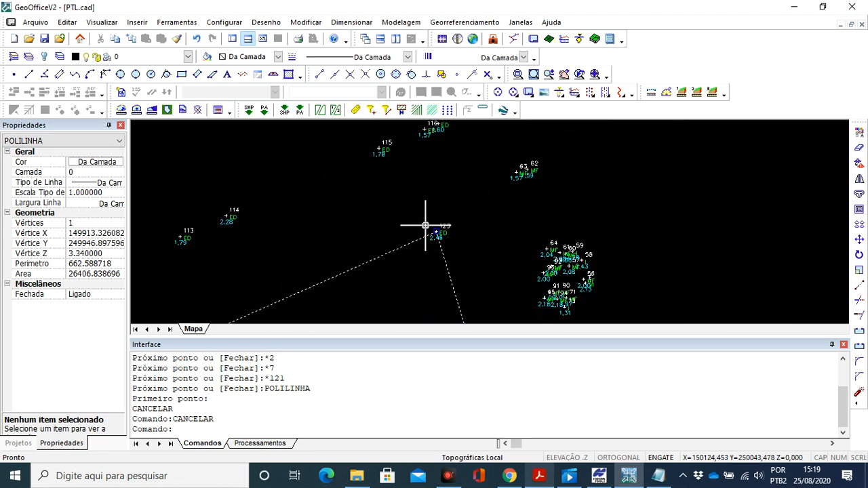
pyautogui.scroll(-2, 422, 224)
pyautogui.moveTo(408, 244); pyautogui.dragTo(400, 213)
pyautogui.moveTo(429, 280); pyautogui.dragTo(410, 254)
pyautogui.scroll(1, 421, 221)
pyautogui.scroll(3, 406, 231)
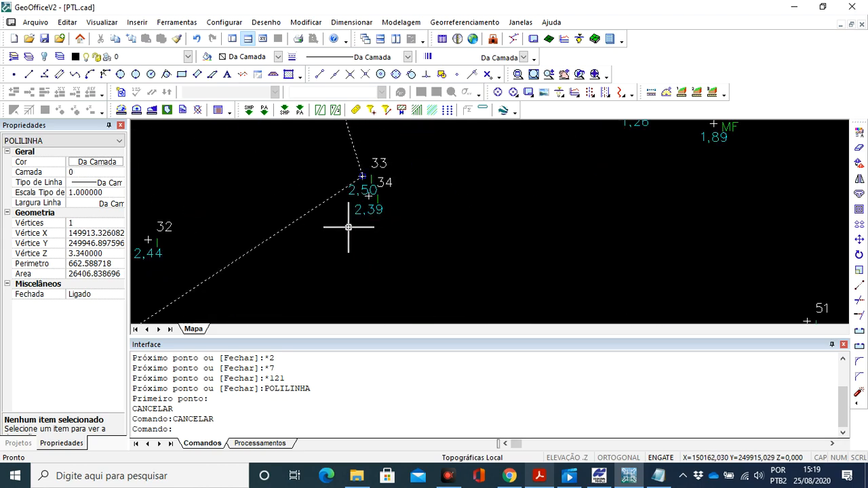
# - Check the boundary polyline's vertices at points 2 and 7, and deselect the polyline
pyautogui.scroll(-3, 344, 232)
pyautogui.moveTo(340, 231); pyautogui.dragTo(374, 193)
pyautogui.scroll(3, 326, 247)
pyautogui.moveTo(330, 233); pyautogui.dragTo(324, 231)
pyautogui.scroll(3, 323, 217)
pyautogui.moveTo(256, 224); pyautogui.dragTo(338, 239)
pyautogui.scroll(-3, 333, 233)
pyautogui.moveTo(284, 222); pyautogui.dragTo(334, 240)
pyautogui.scroll(-1, 251, 234)
pyautogui.moveTo(213, 224); pyautogui.dragTo(344, 230)
pyautogui.scroll(2, 223, 219)
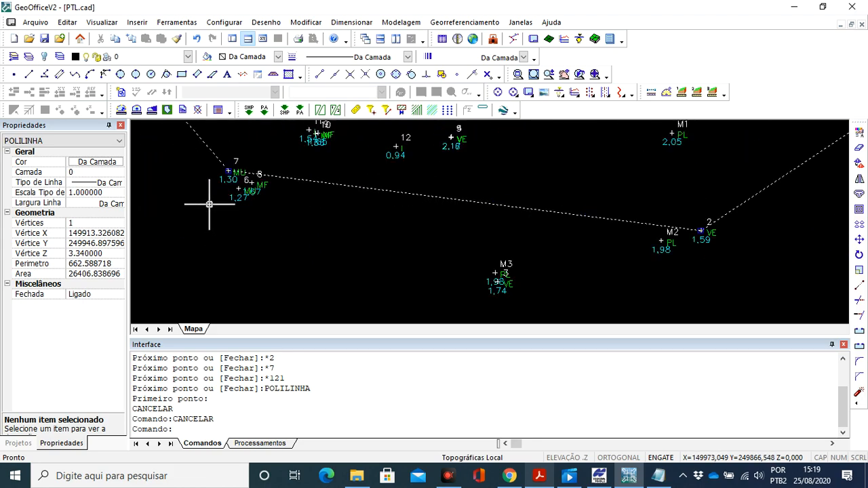
pyautogui.scroll(-1, 209, 212)
pyautogui.scroll(-1, 205, 217)
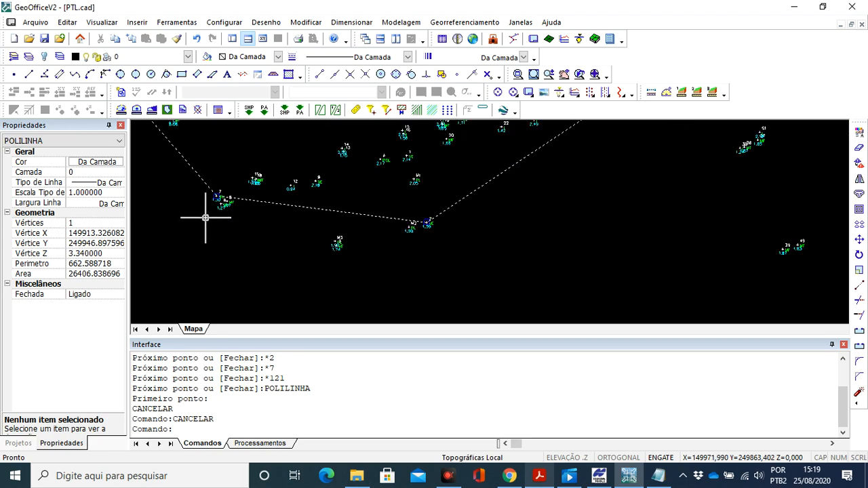
pyautogui.scroll(-2, 202, 229)
pyautogui.moveTo(189, 232); pyautogui.dragTo(253, 242)
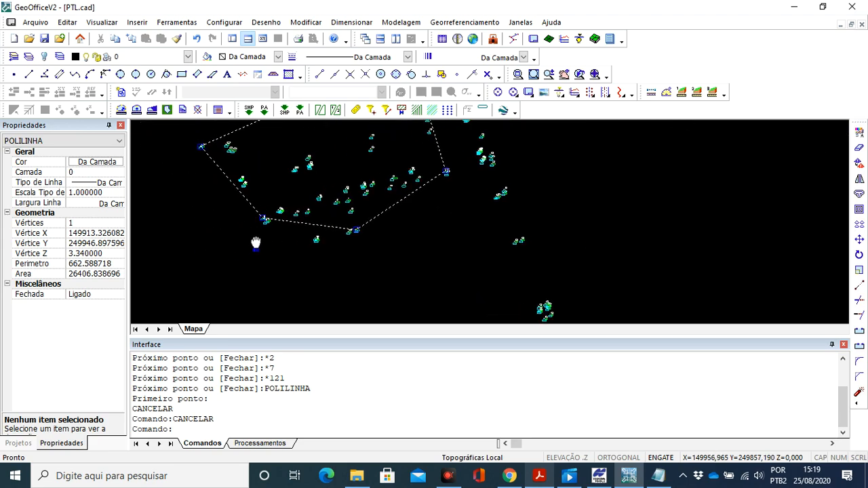
pyautogui.scroll(-1, 250, 219)
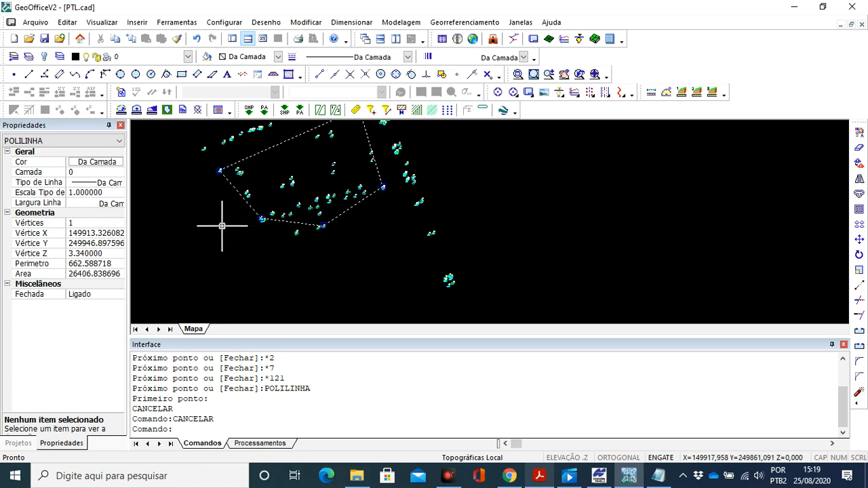
pyautogui.press('Escape')
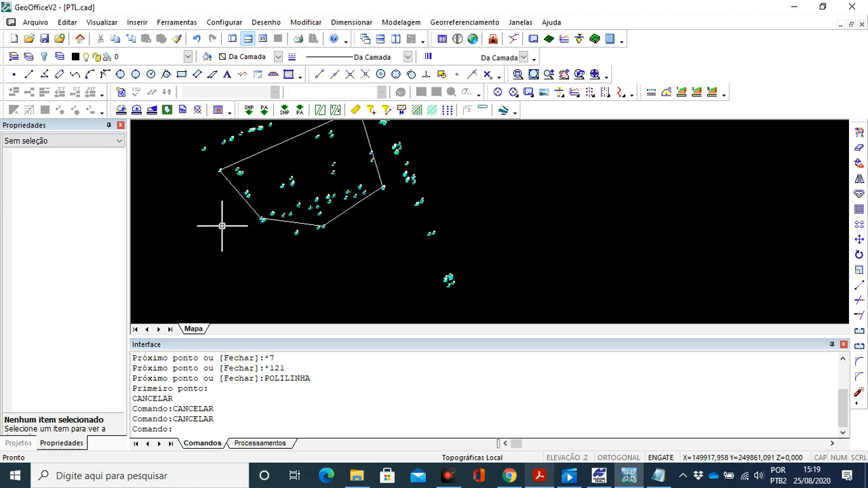
pyautogui.click(519, 75)
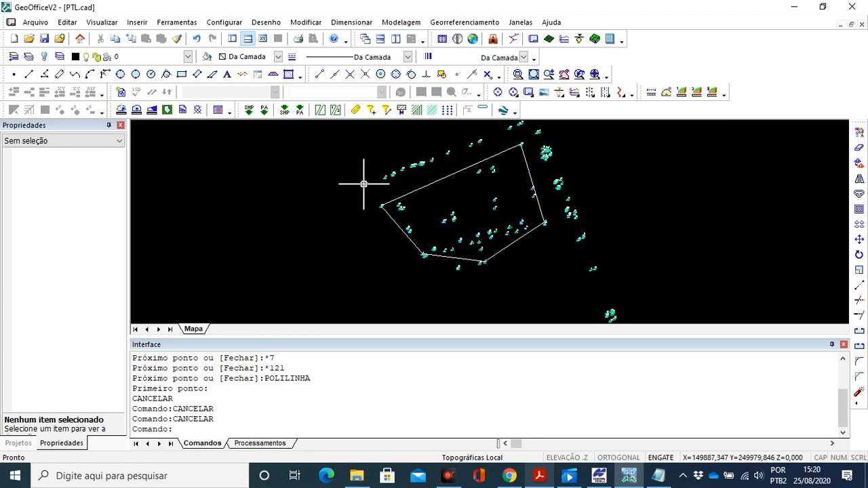
pyautogui.moveTo(384, 181); pyautogui.dragTo(363, 203)
pyautogui.scroll(1, 363, 200)
pyautogui.scroll(-1, 546, 157)
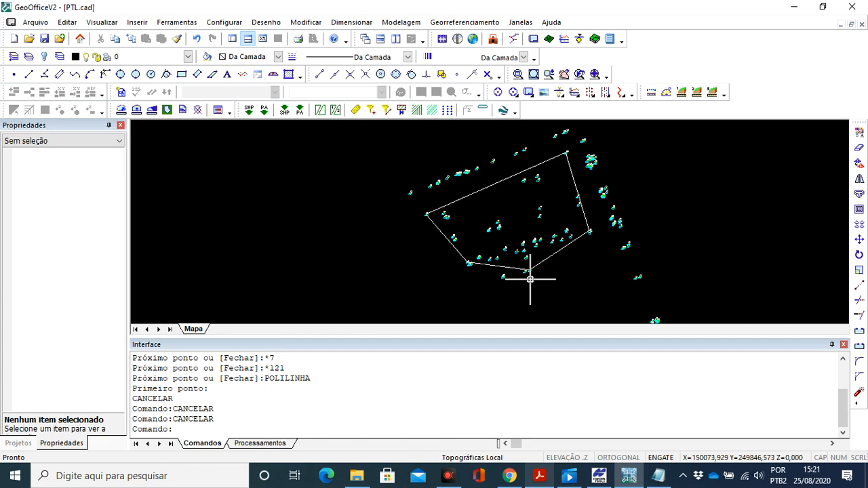
pyautogui.scroll(-1, 505, 276)
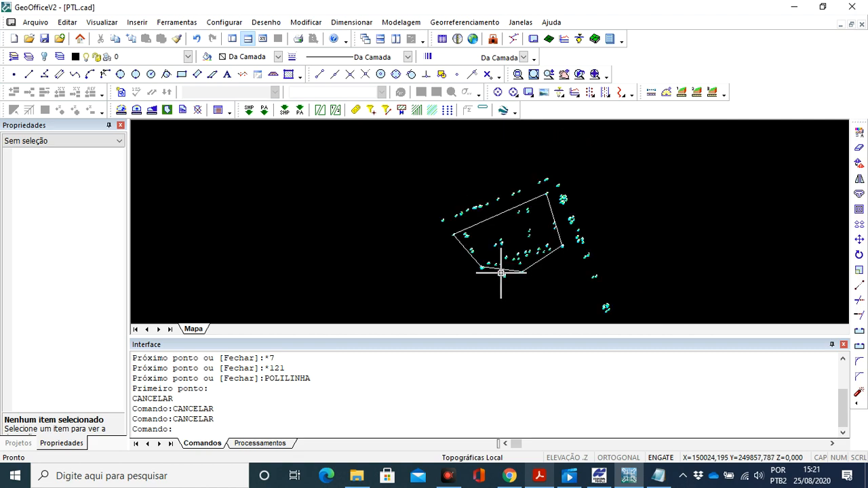
pyautogui.moveTo(476, 267); pyautogui.dragTo(417, 235)
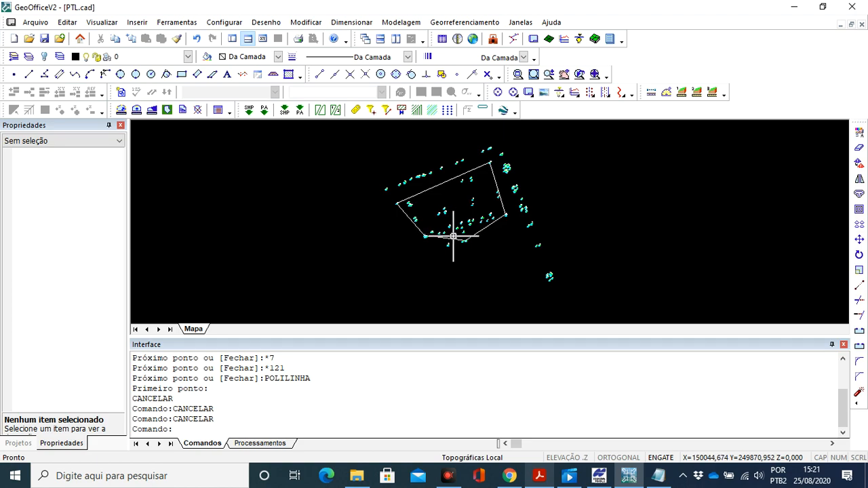
# - Switch to File Explorer and play the FIM video from the ApowerREC folder in full screen
pyautogui.click(357, 475)
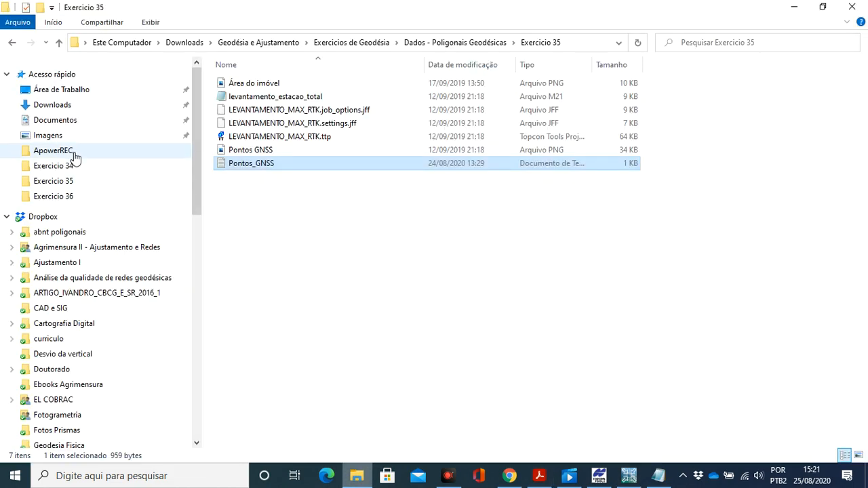
pyautogui.click(71, 151)
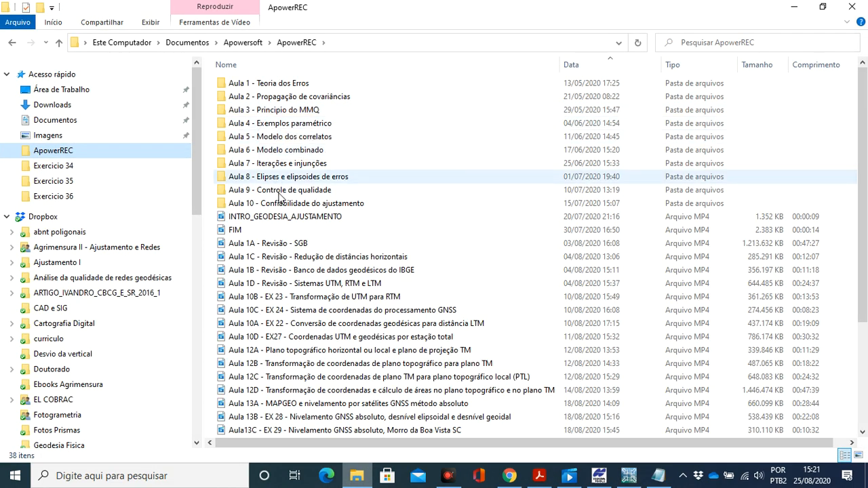
pyautogui.doubleClick(278, 233)
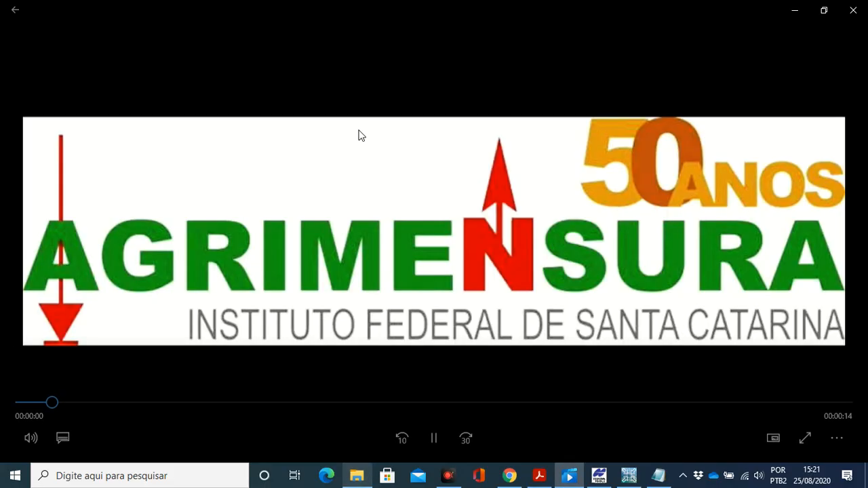
pyautogui.doubleClick(359, 130)
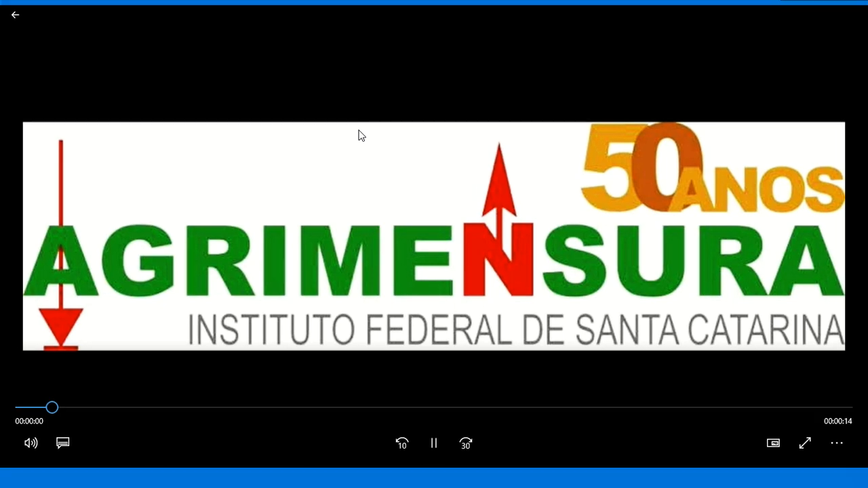